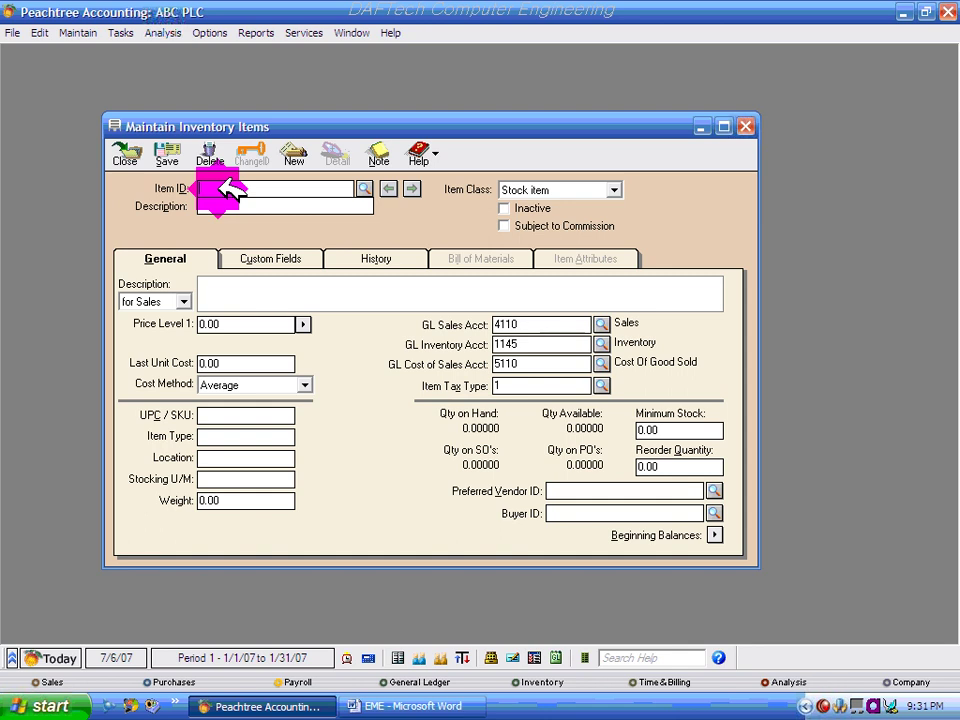
- Consult product S in the EME document in Word, and in Peachtree Accounting enter item ID S1001 with description S
left_click(382, 705)
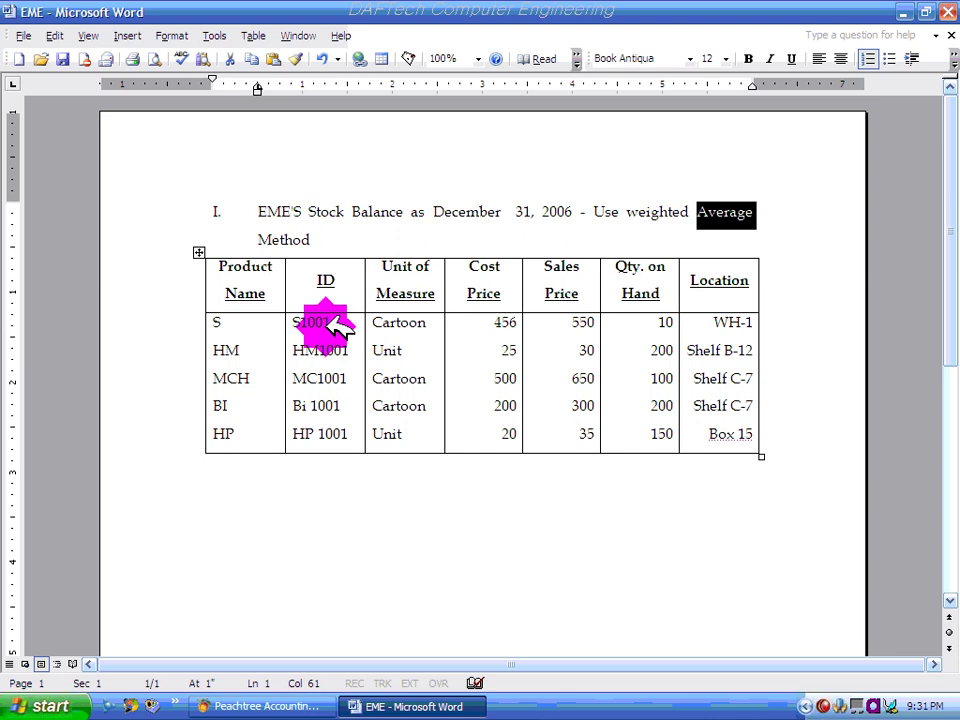
left_click(903, 12)
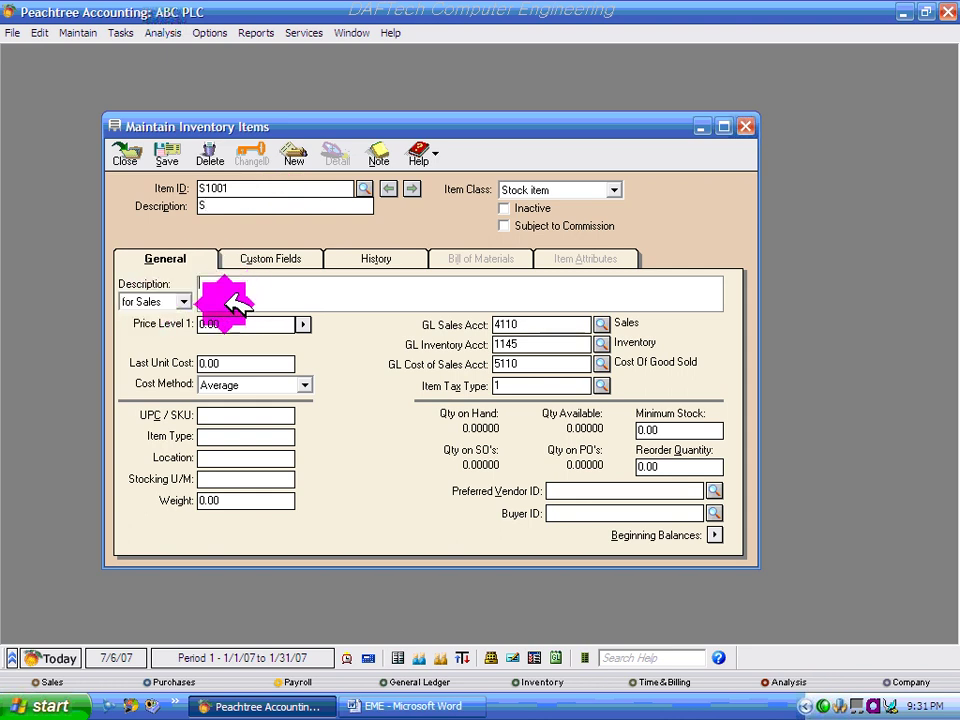
left_click(398, 302)
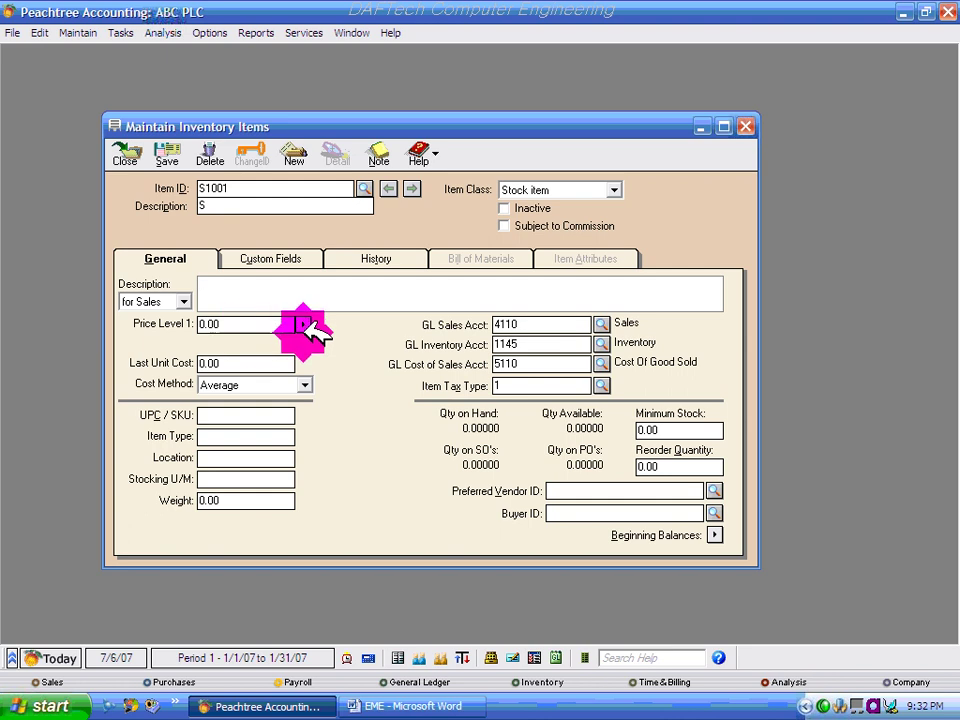
- Open the multiple price levels of item S1001 and examine the price entries for Price Levels 1 to 3
left_click(304, 324)
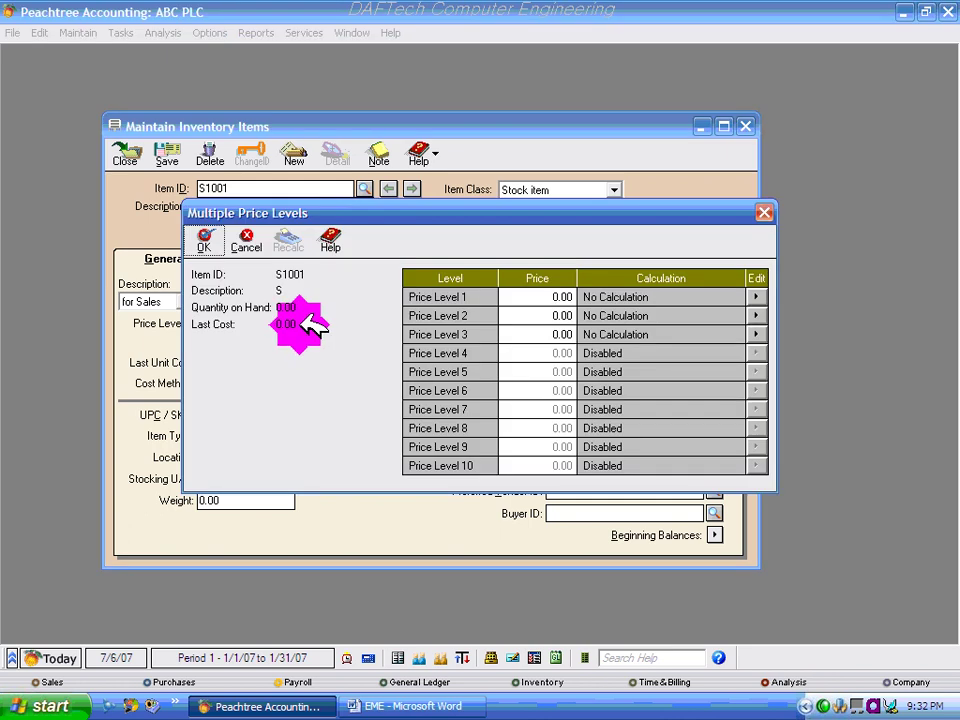
left_click(558, 297)
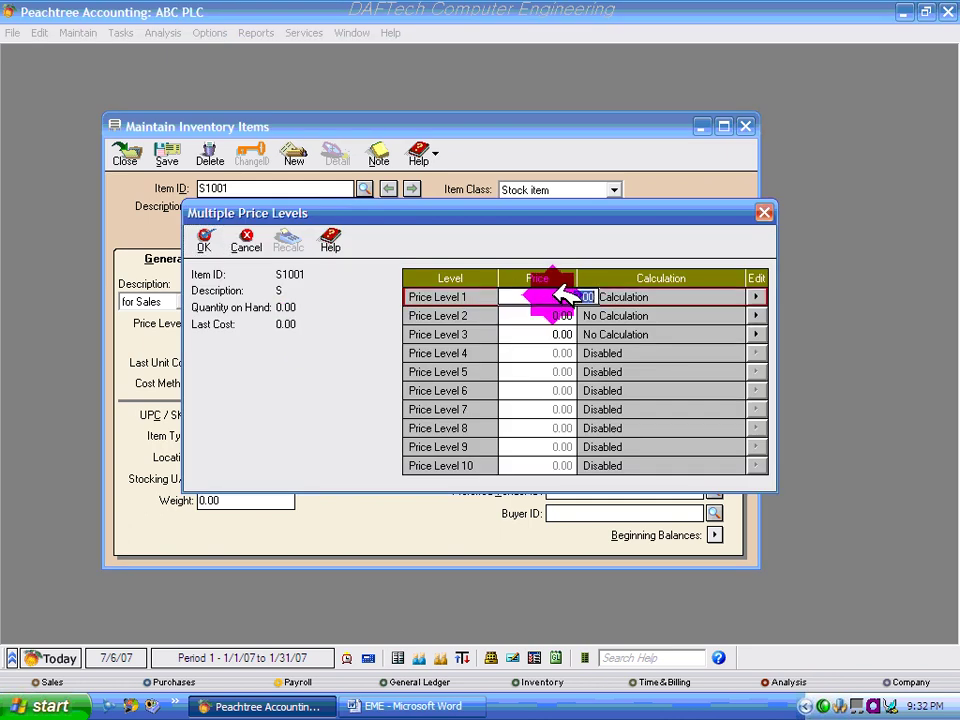
left_click(556, 316)
left_click(558, 334)
left_click(554, 298)
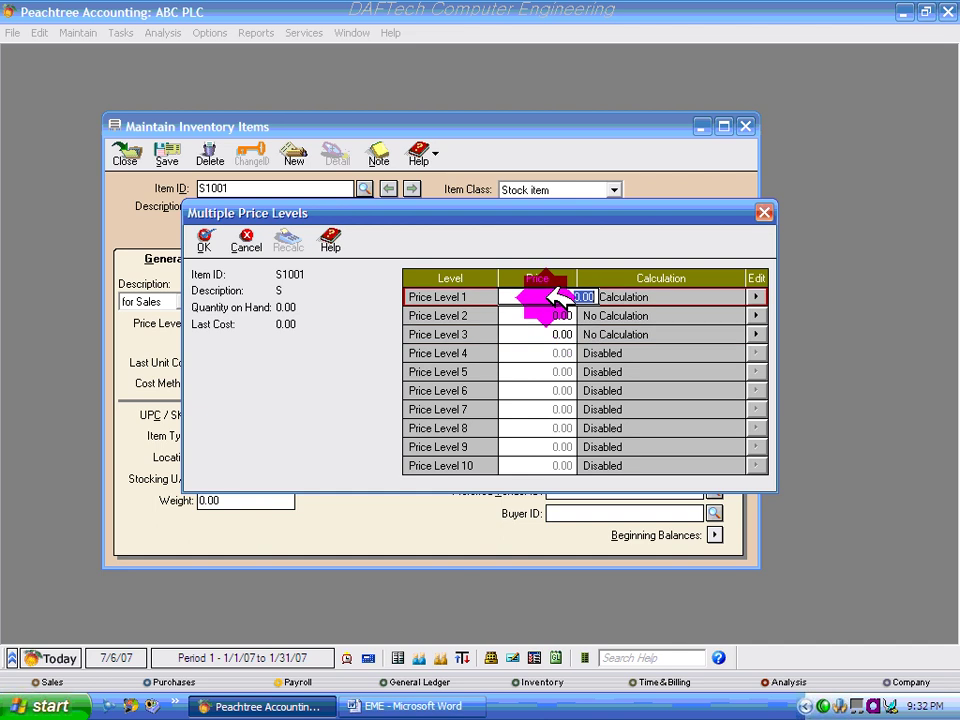
left_click(557, 316)
left_click(560, 334)
left_click(560, 316)
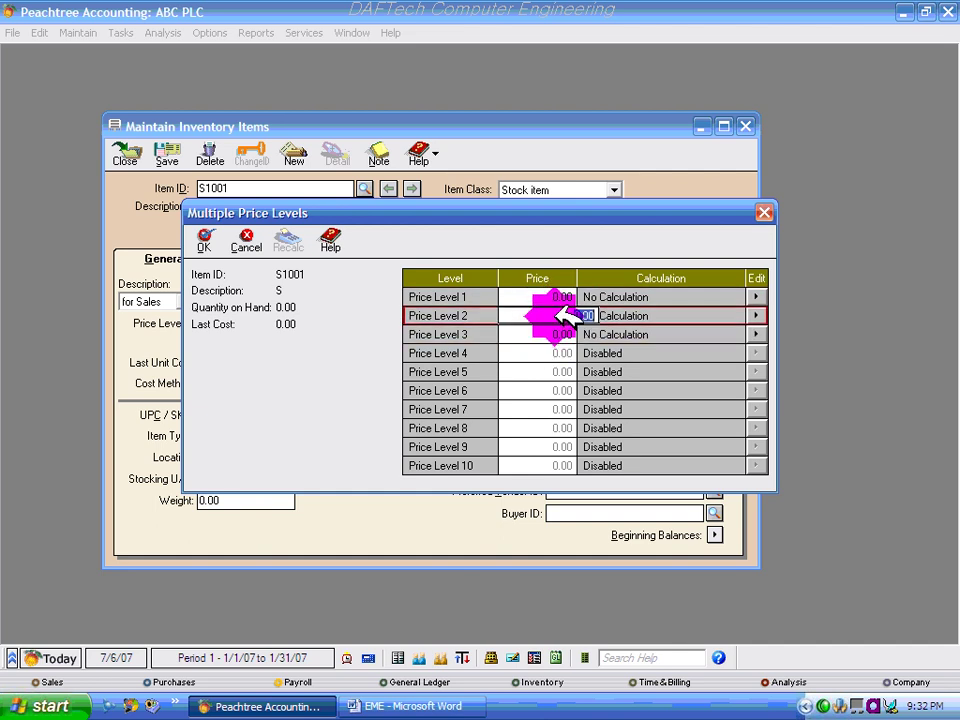
left_click(560, 297)
- Check product S's sales price in the EME document in Word and set Price Level 1 to 550 in Peachtree Accounting
left_click(450, 700)
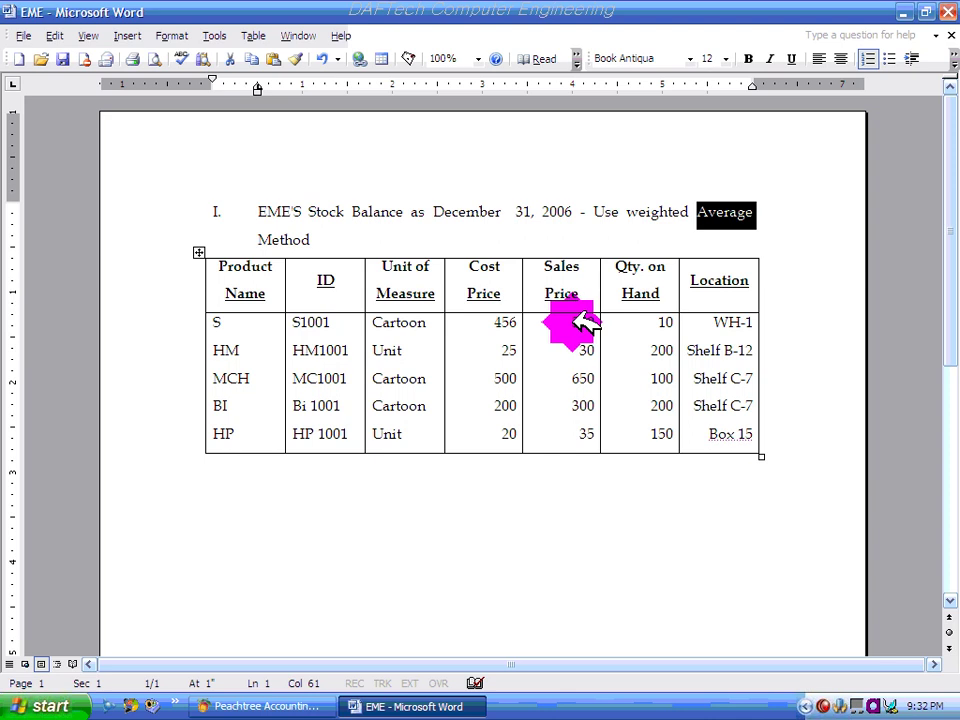
left_click(272, 706)
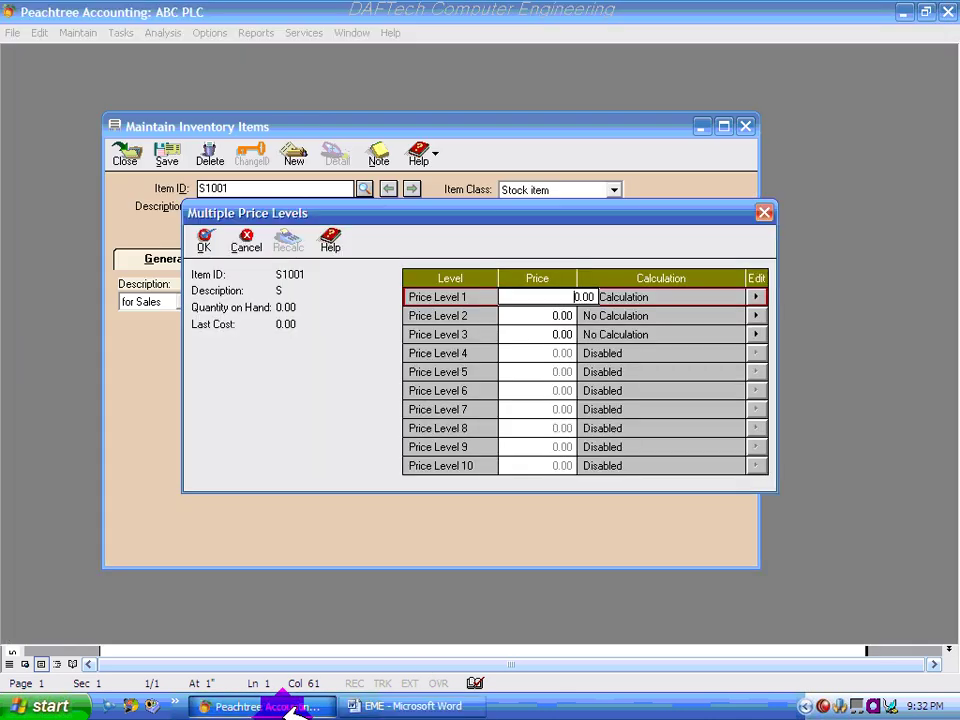
left_click(585, 297)
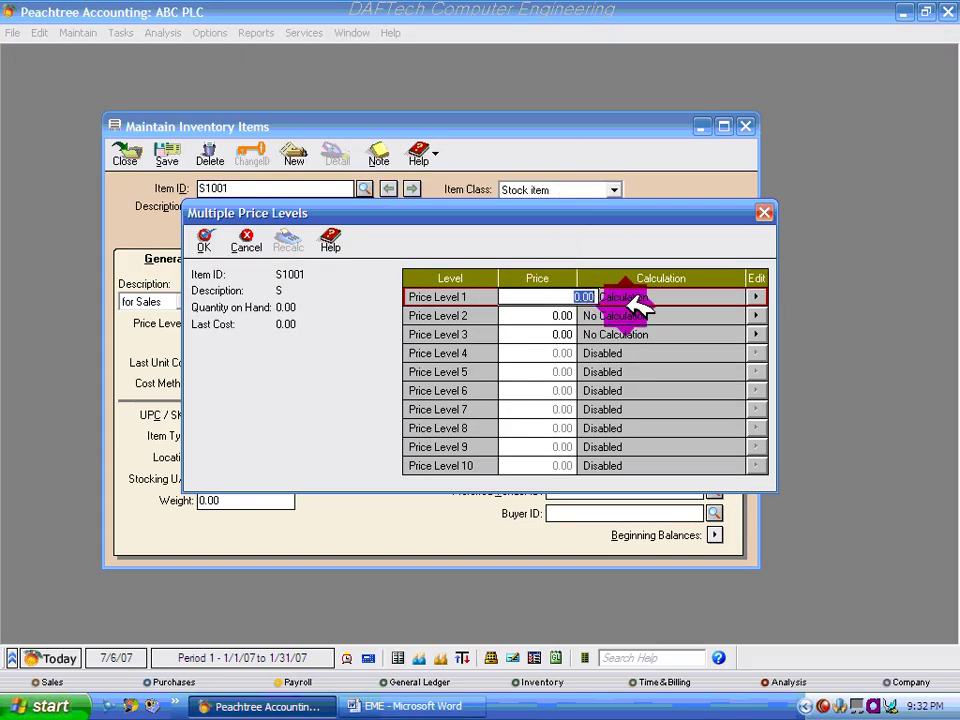
type("55")
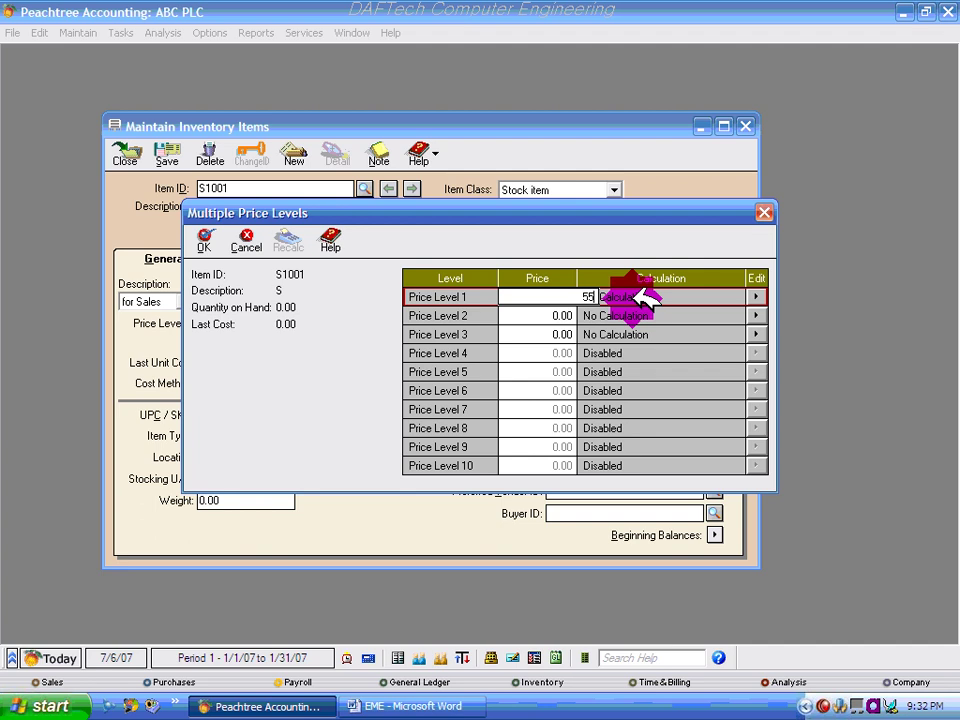
type("0")
- Set Price Level 2 to 600 and Price Level 3 to 650
left_click(575, 316)
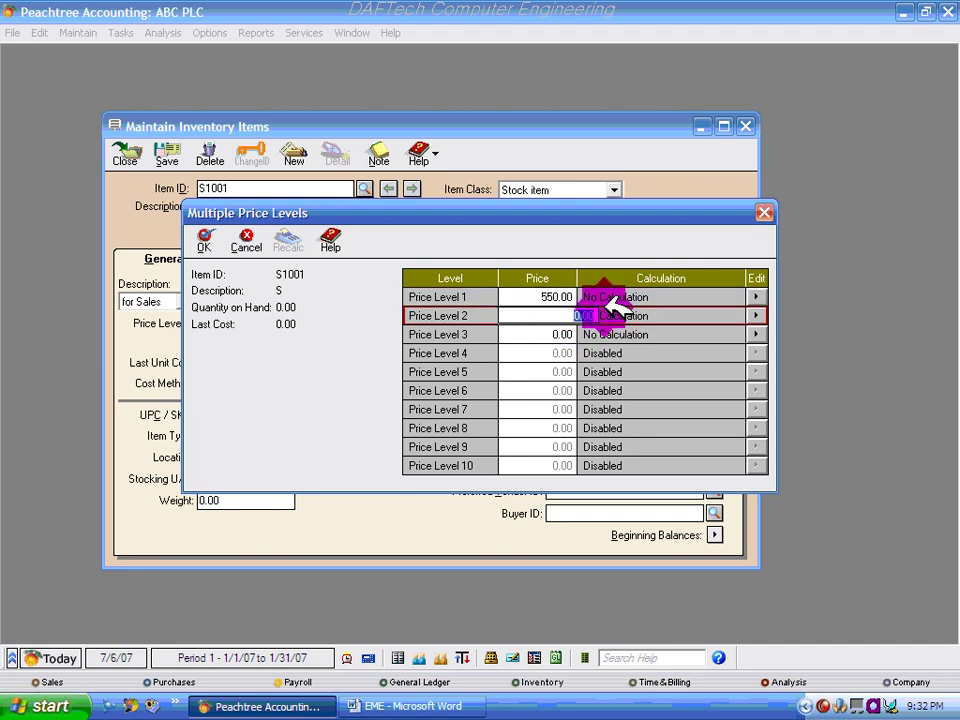
type("600")
left_click(560, 335)
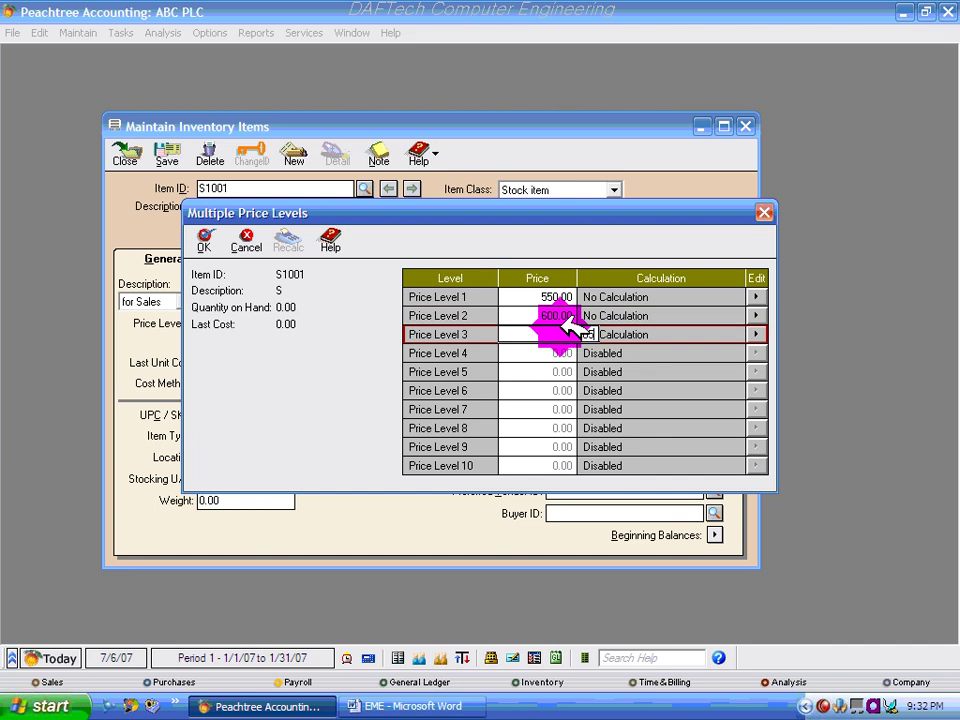
type("650")
left_click(560, 350)
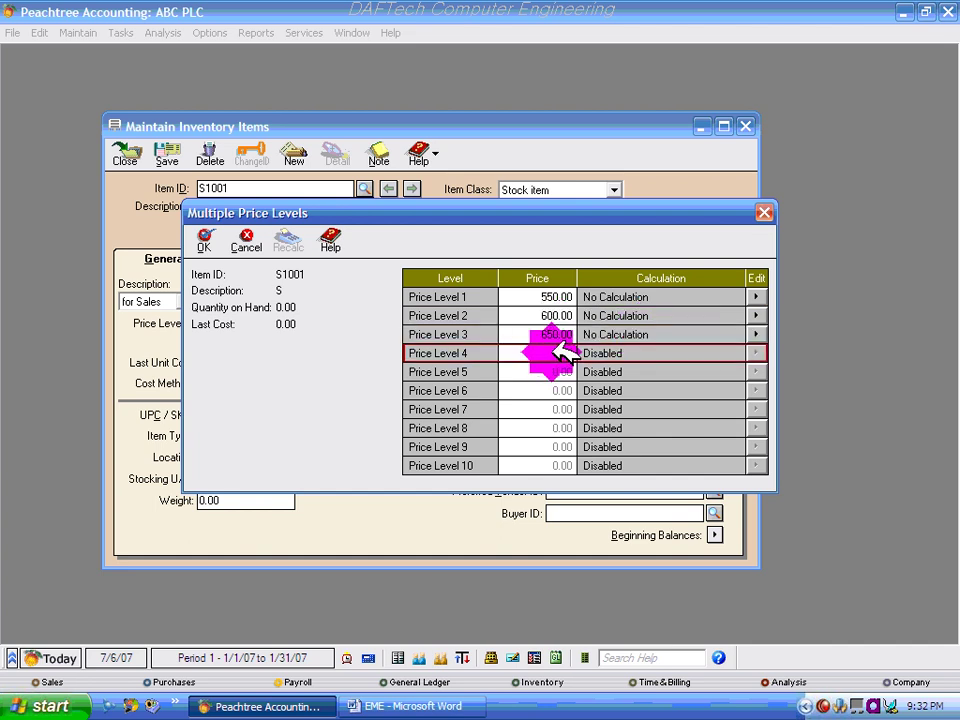
- Clear the prices of Price Level 2 and Price Level 3, and accept the item's price levels
left_click(565, 318)
left_click(545, 297)
left_click(560, 316)
left_click(558, 335)
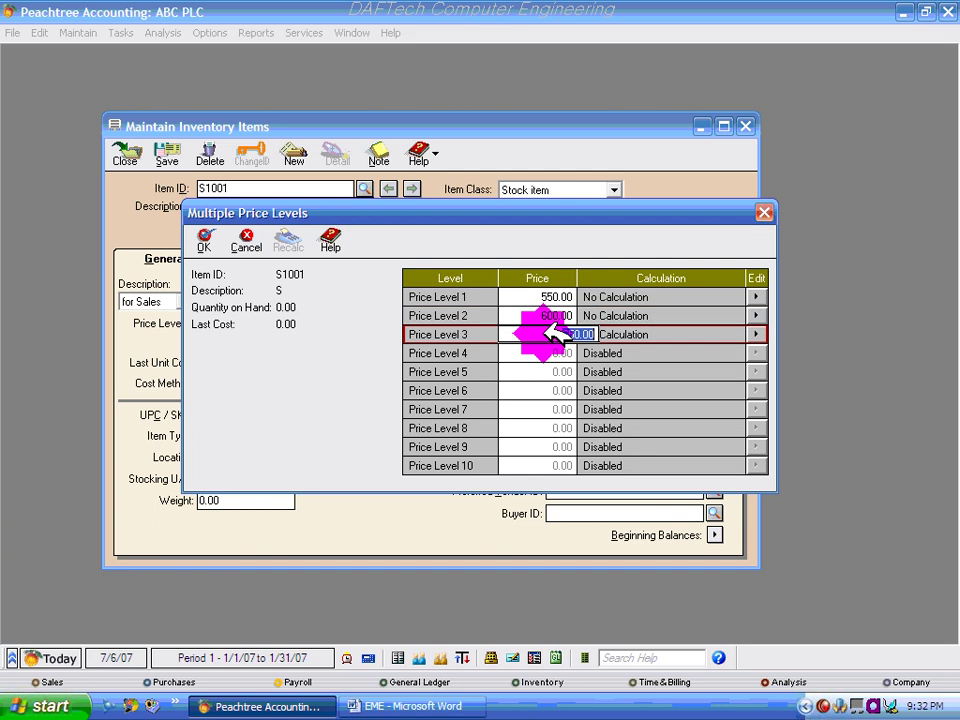
left_click(550, 314)
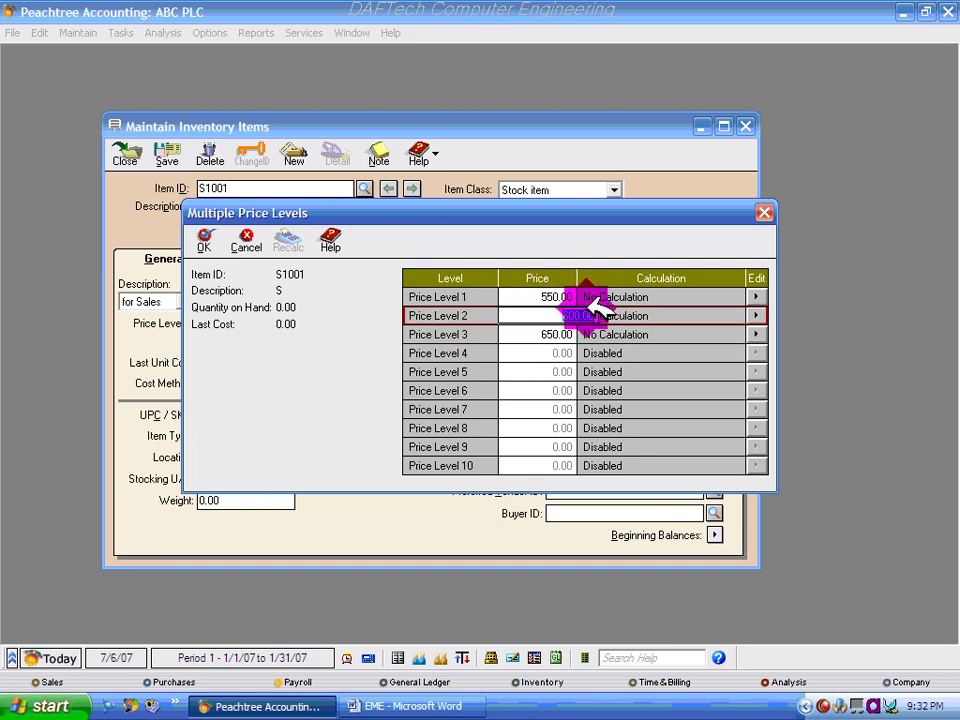
left_click(560, 336)
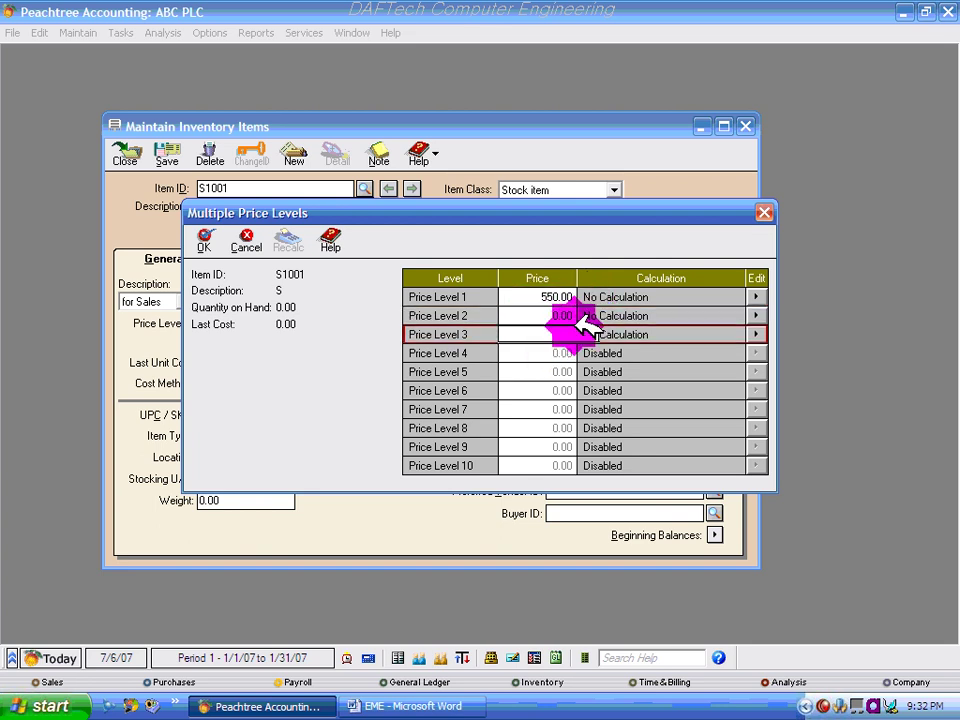
left_click(550, 295)
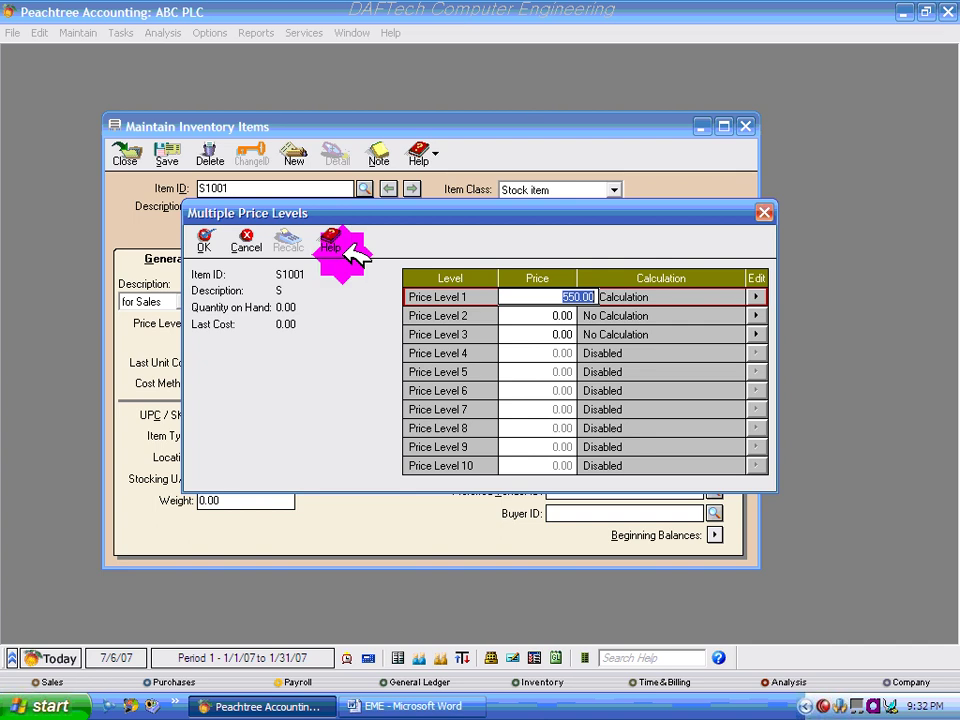
left_click(204, 240)
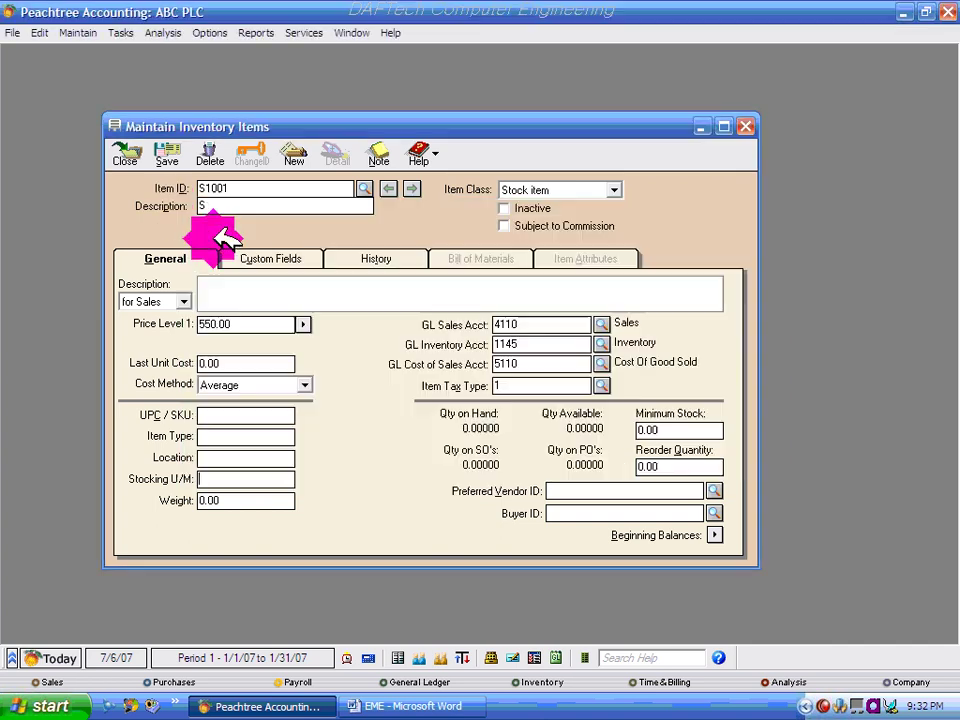
- Reopen the item's multiple price levels and base the Price Level 1 calculation on Current Price
left_click(237, 314)
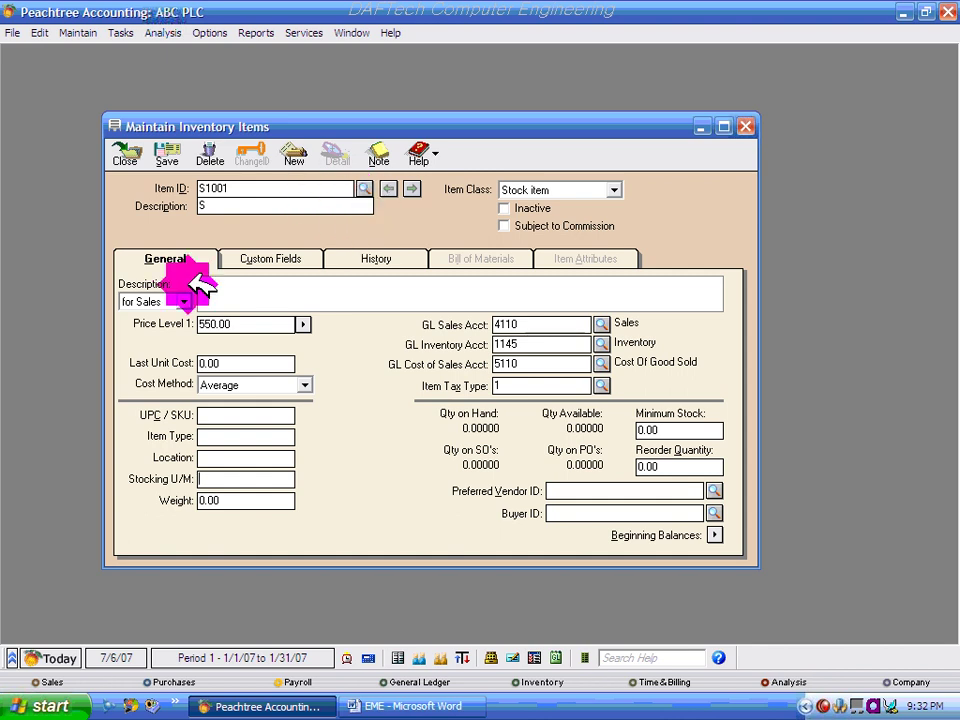
left_click(305, 322)
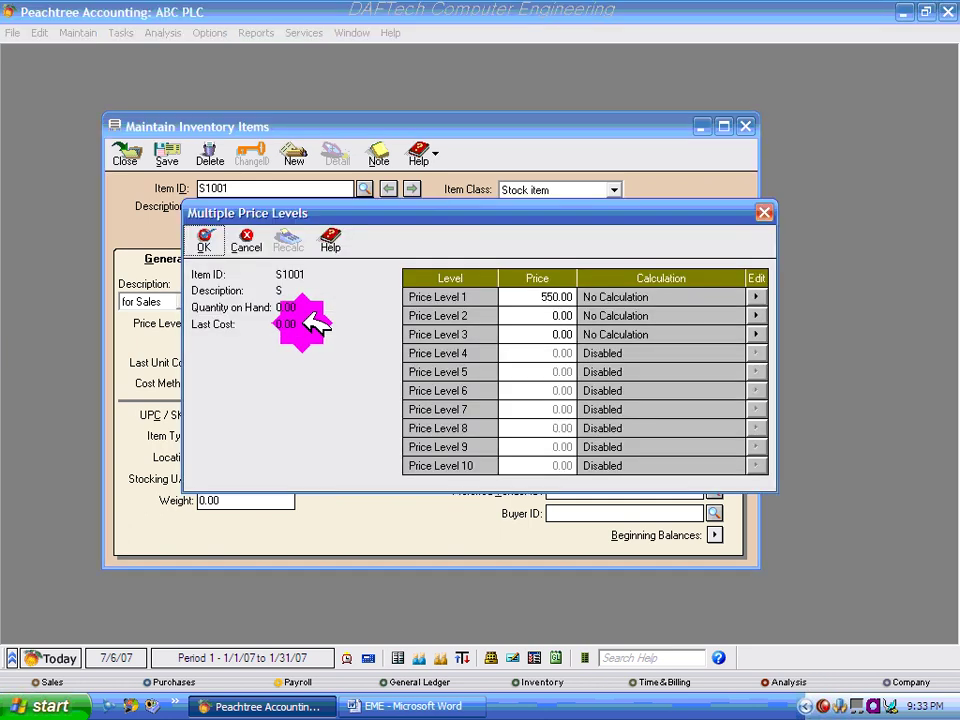
left_click(757, 294)
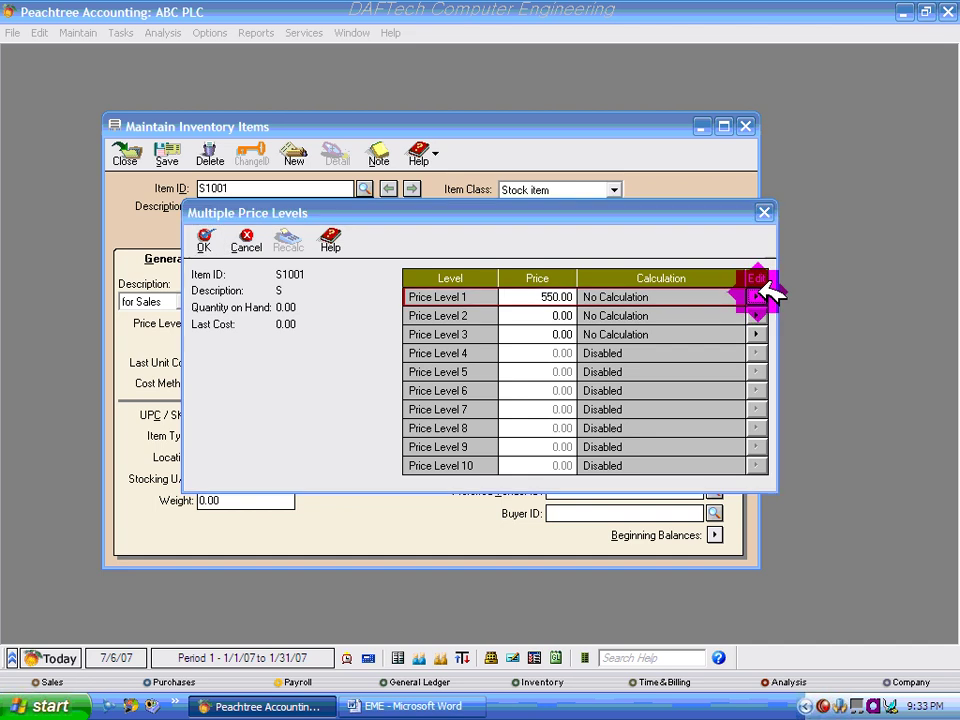
left_click_drag(481, 254, 472, 189)
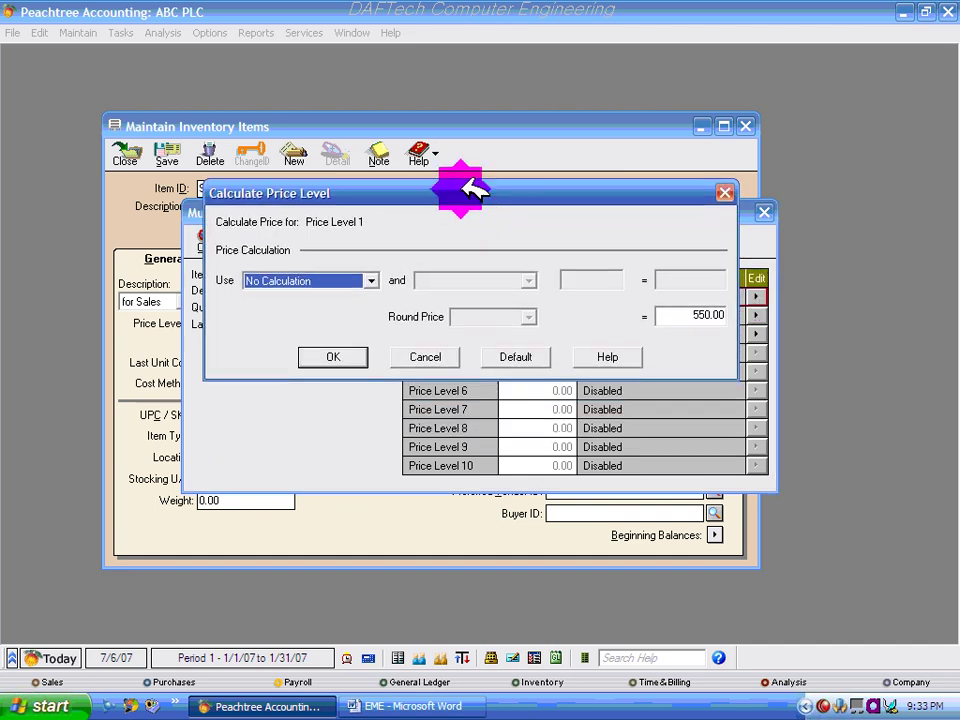
left_click(373, 281)
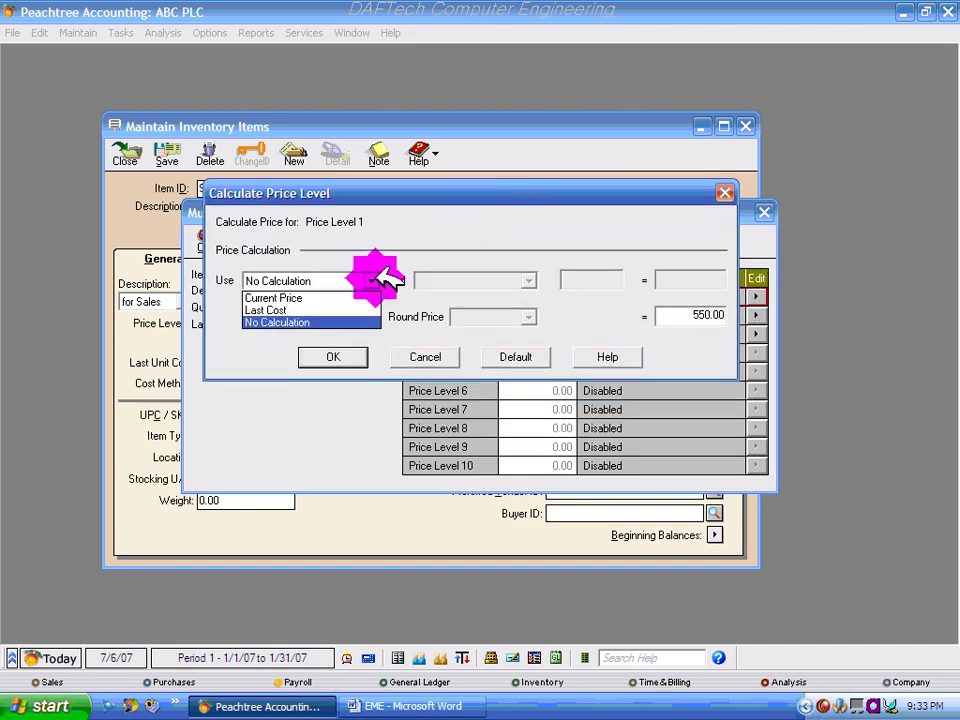
left_click(285, 298)
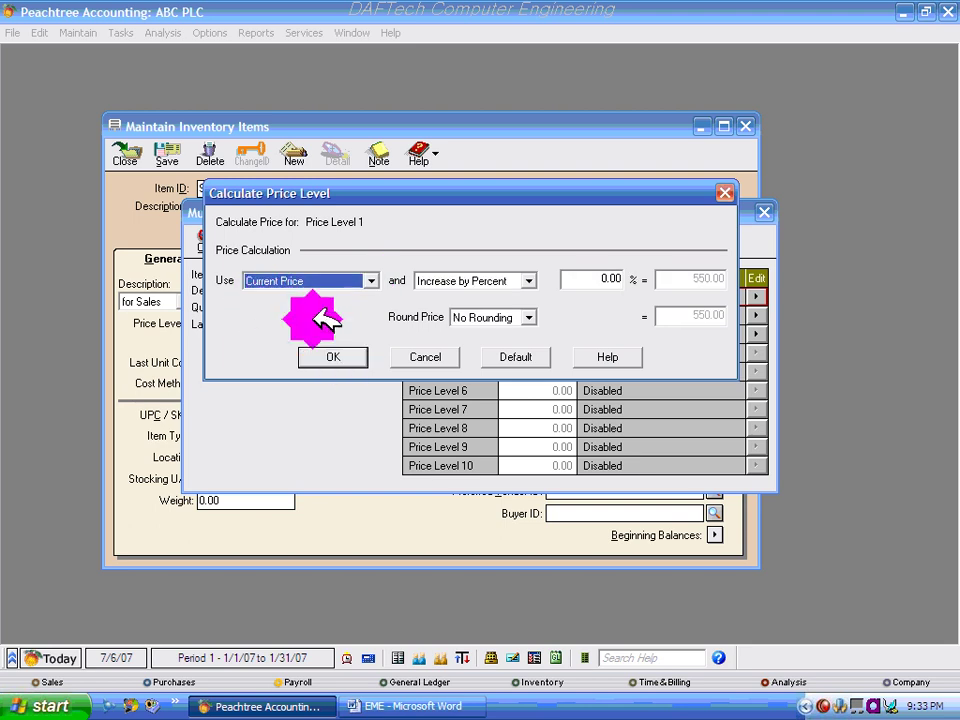
left_click_drag(391, 193, 335, 192)
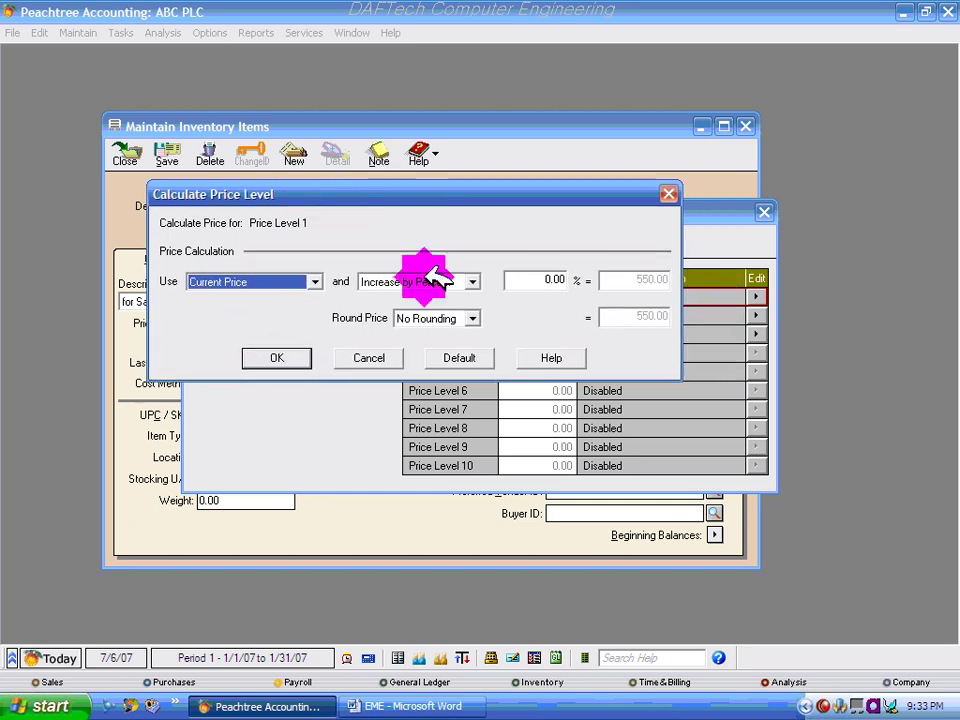
- Set the Price Level 1 increase to 10 percent and check the calculated price
left_click(556, 279)
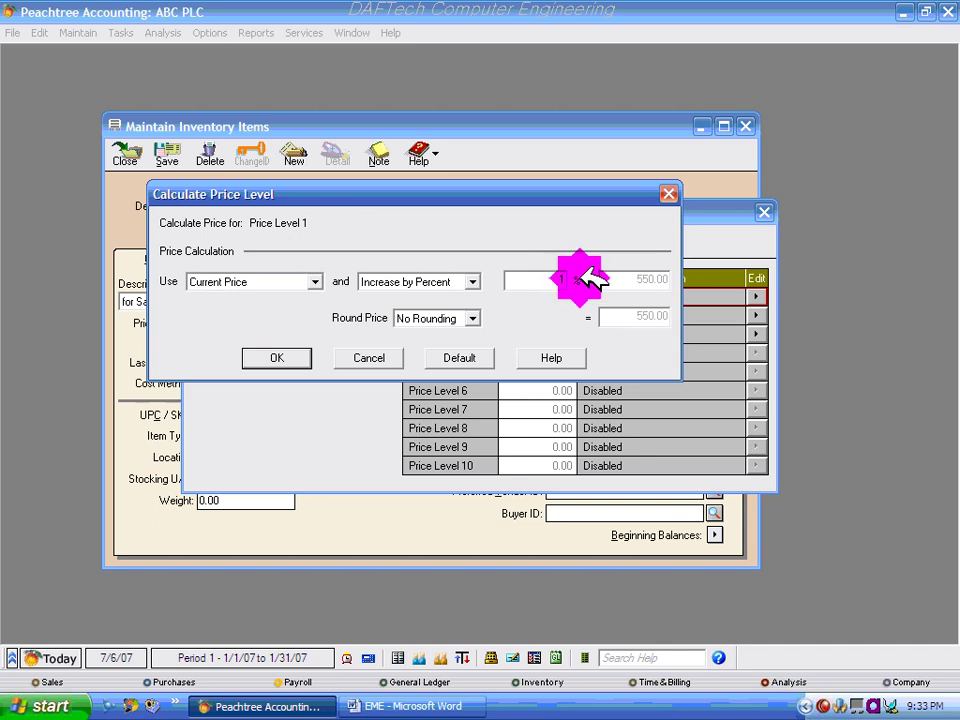
type("10")
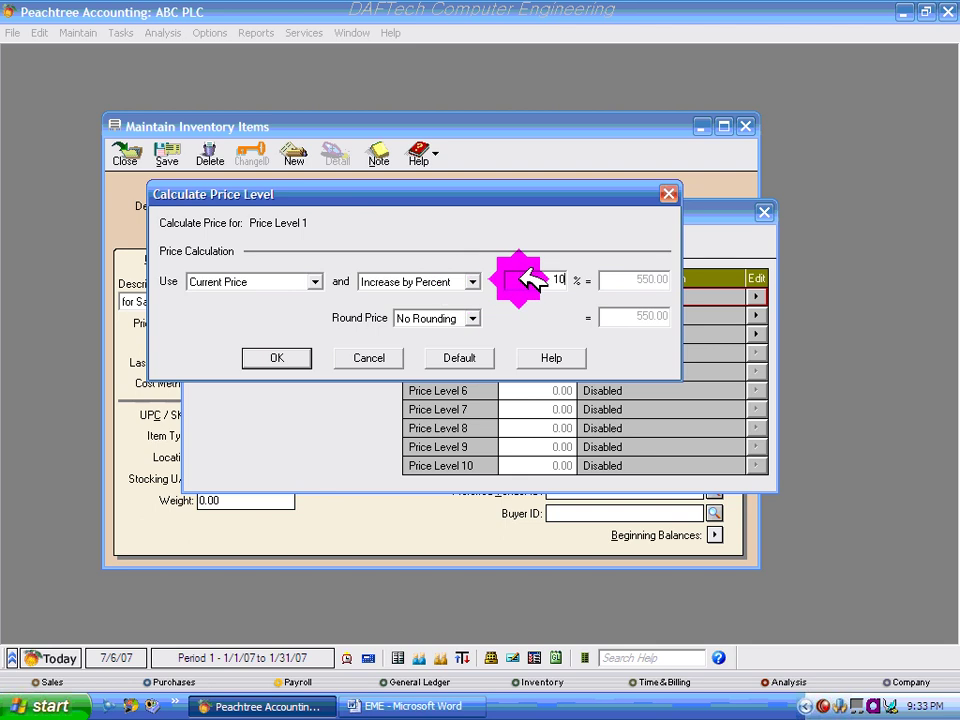
left_click(640, 318)
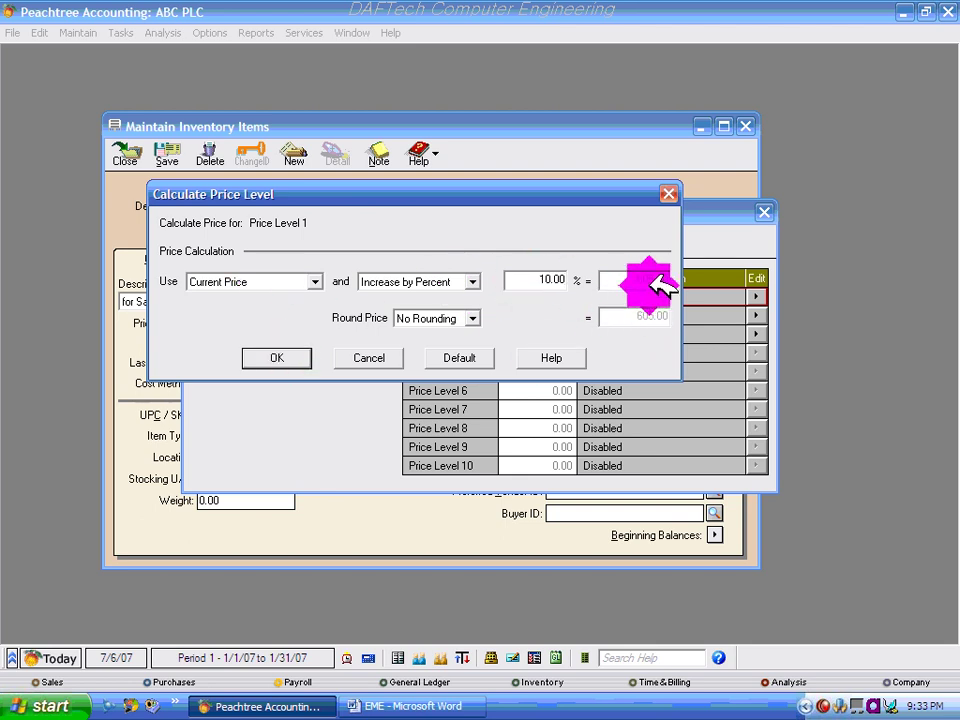
left_click(641, 281)
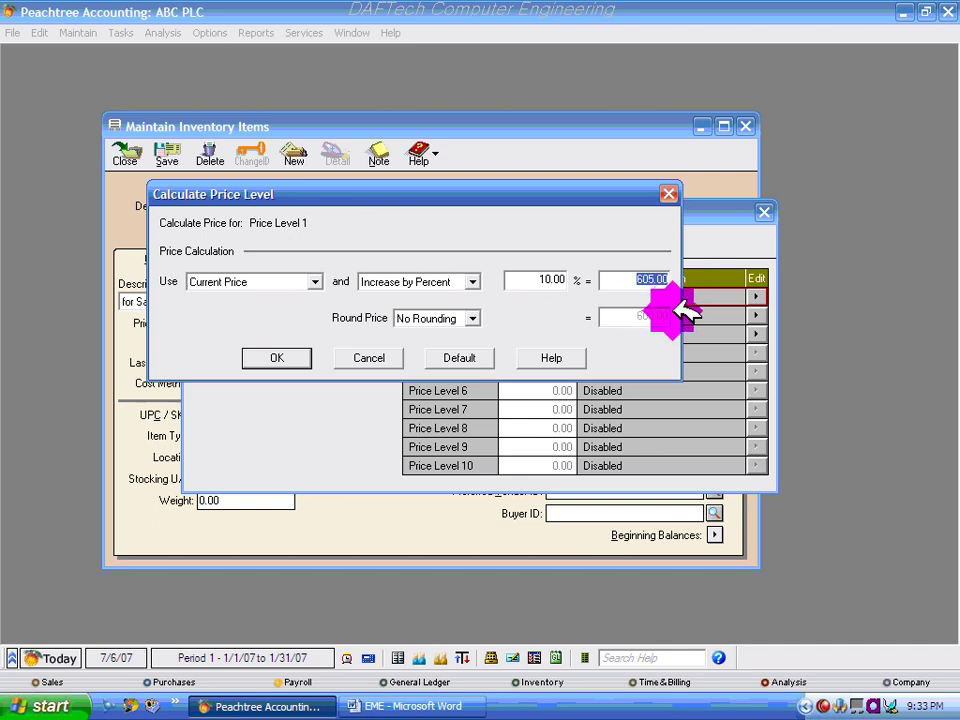
- Set the Price Level 1 calculation to increase the current price by 5 percent
left_click(550, 280)
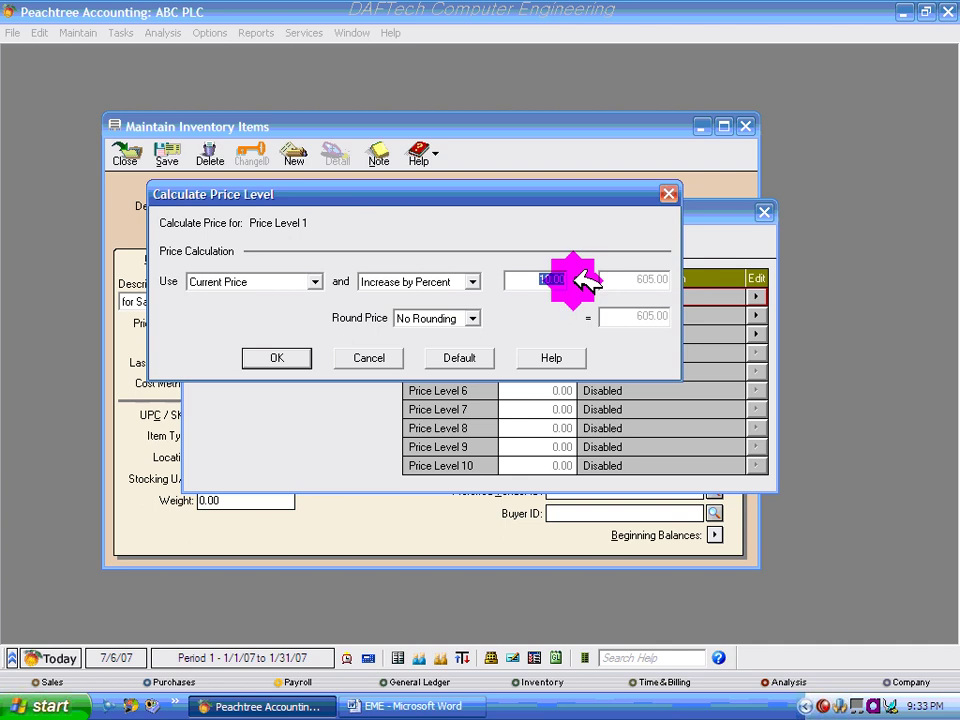
type("5")
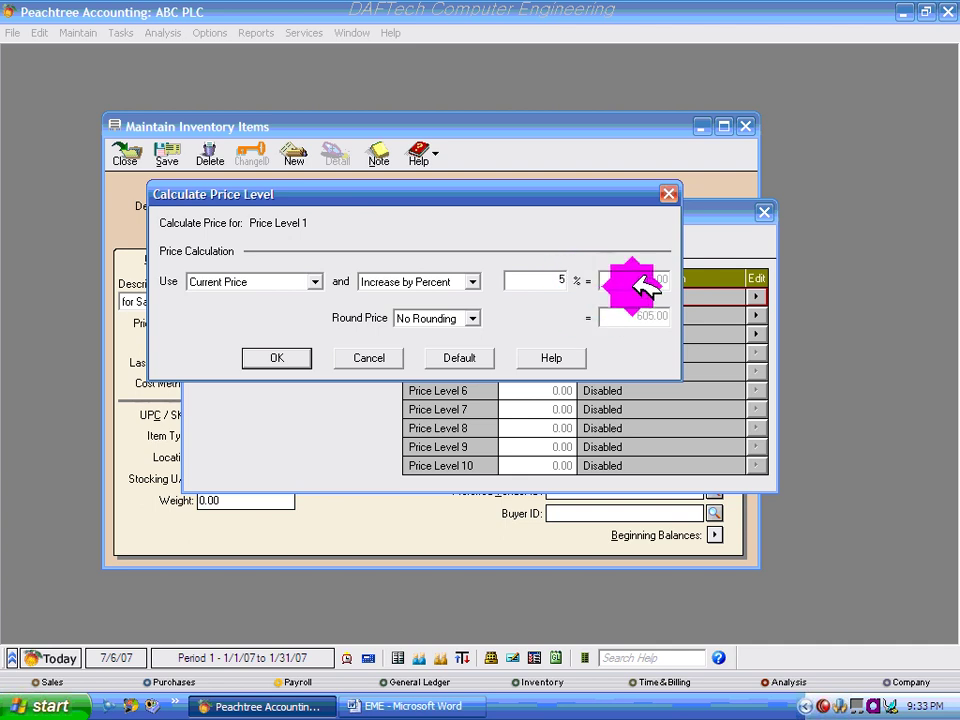
key("Tab")
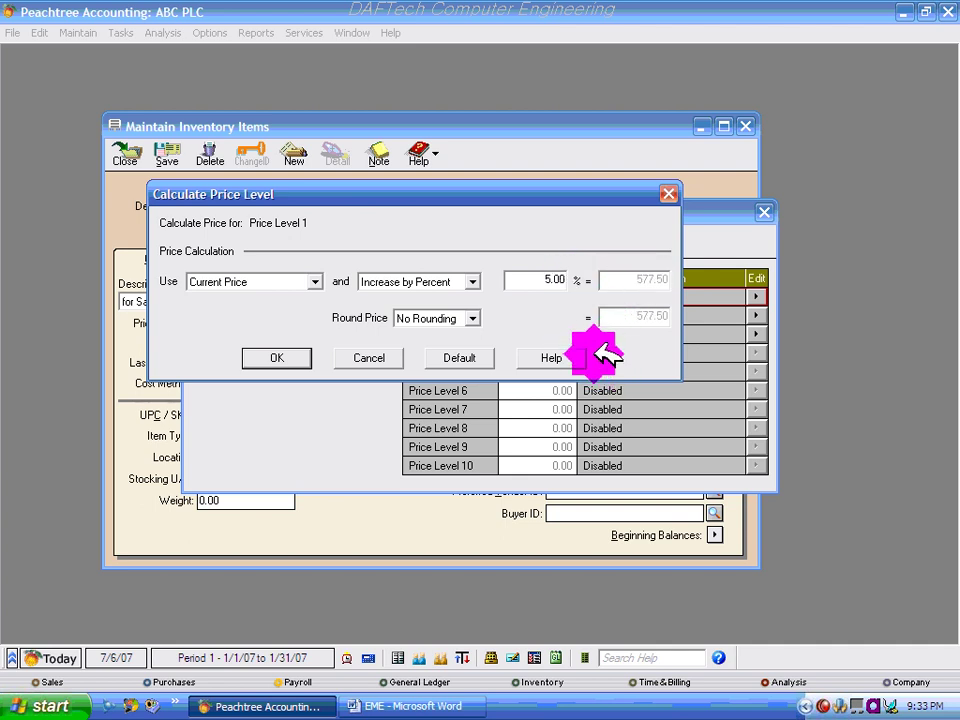
- Set the Price Level 1 calculation to increase the current price by an amount of 10
left_click(548, 280)
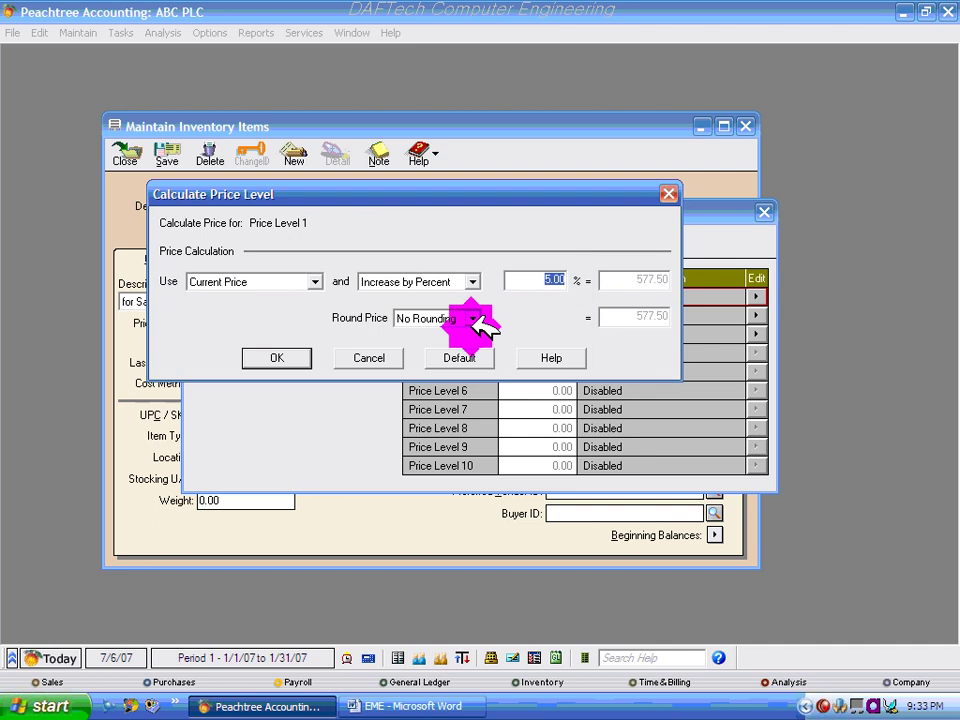
left_click(476, 282)
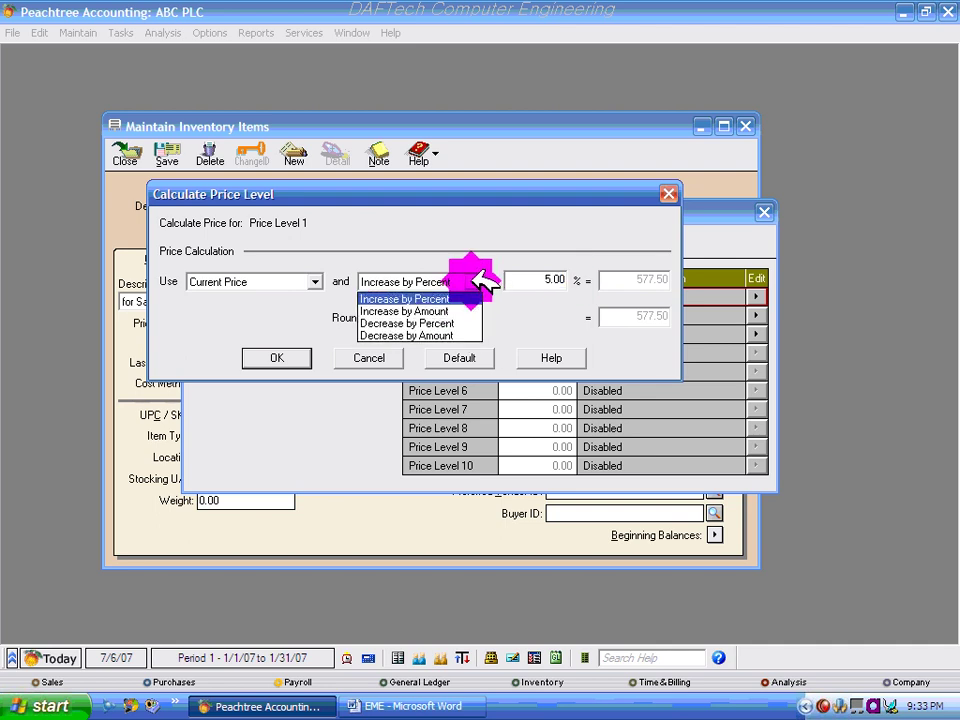
left_click(445, 312)
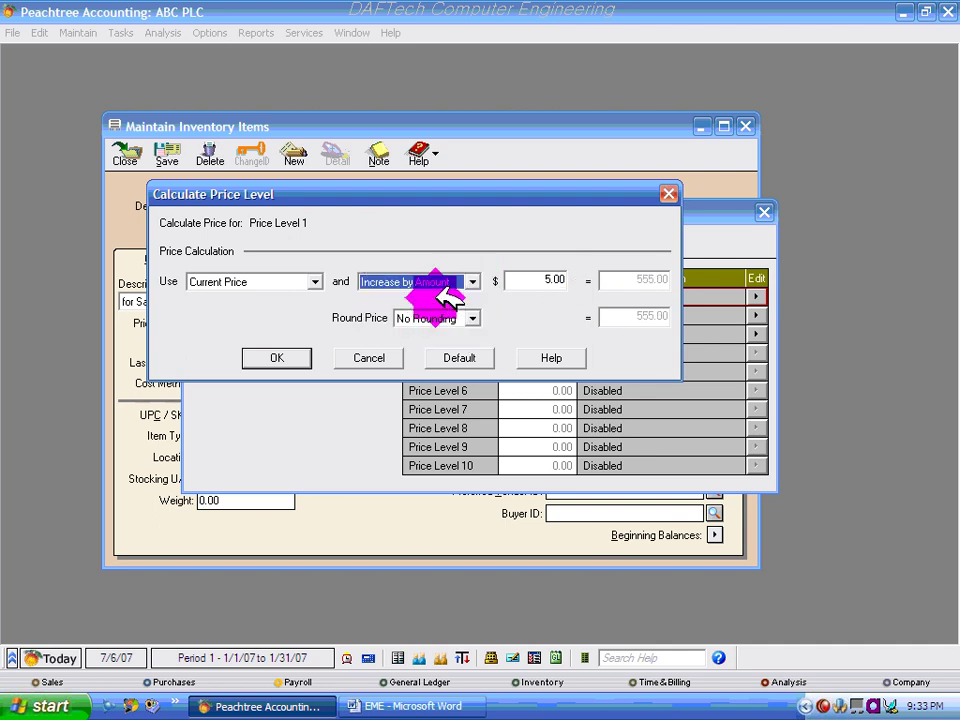
left_click(550, 279)
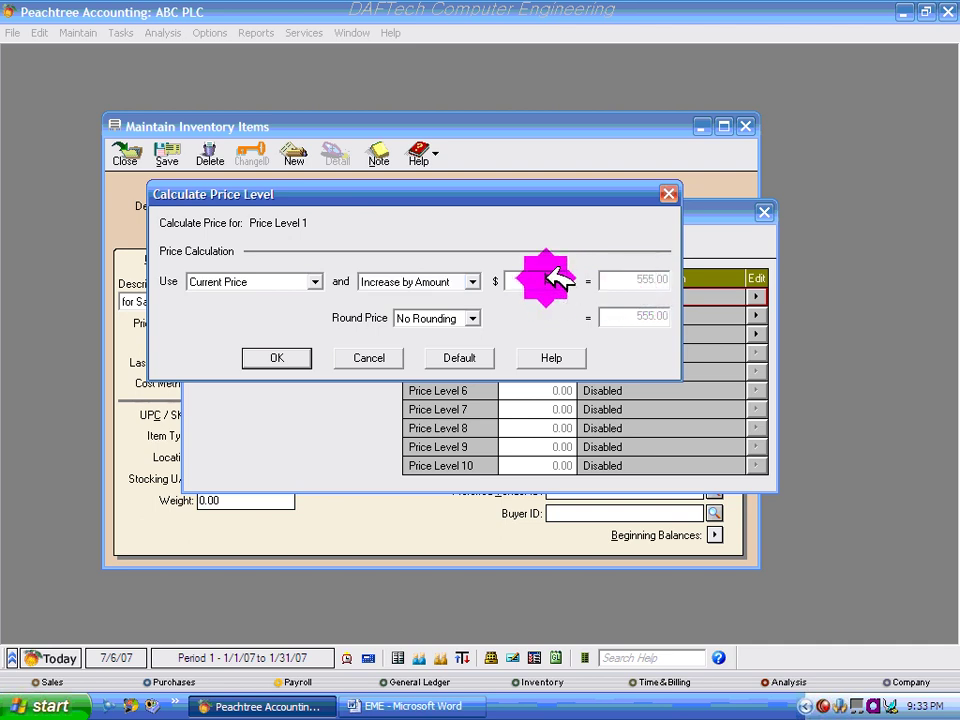
double_click(578, 279)
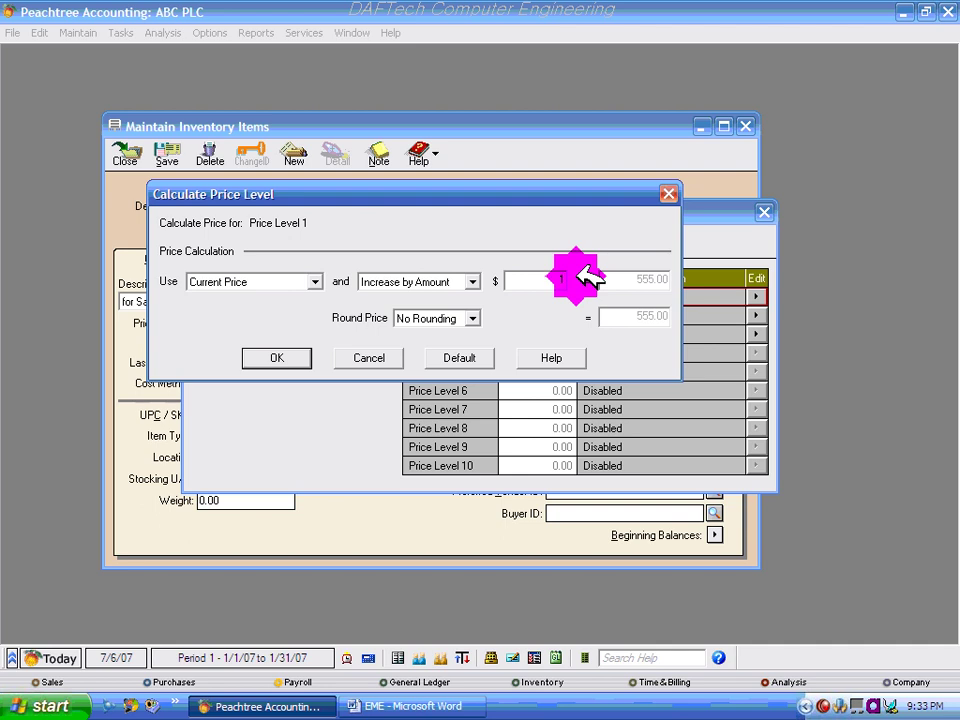
key("Tab")
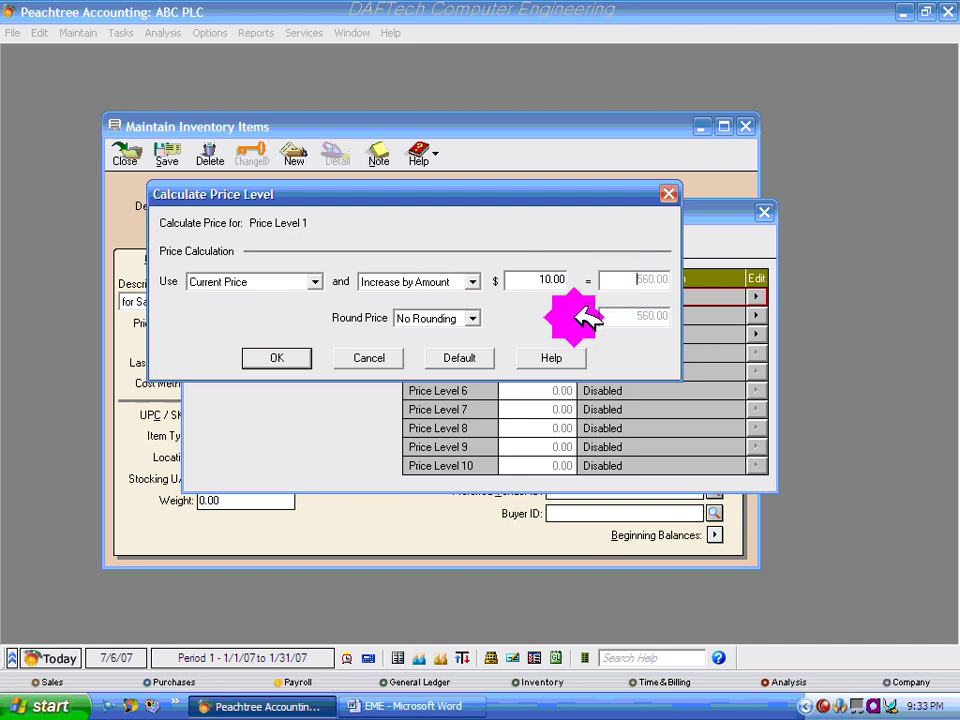
- Try the Price Level 1 calculation as a 10 percent decrease and as a decrease by an amount of 10
left_click(470, 281)
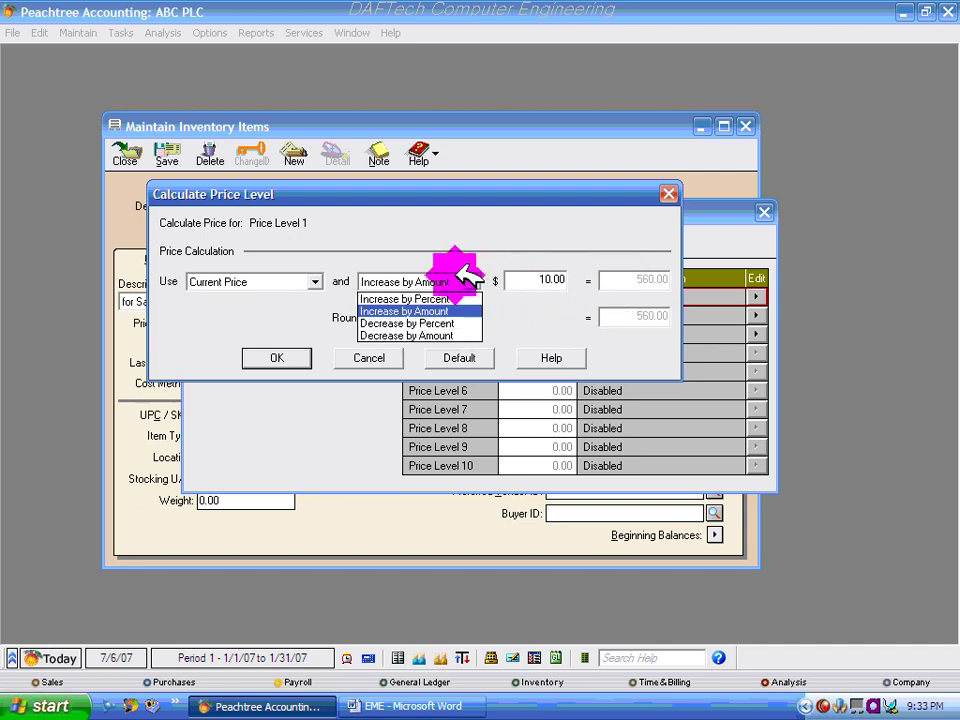
left_click(440, 323)
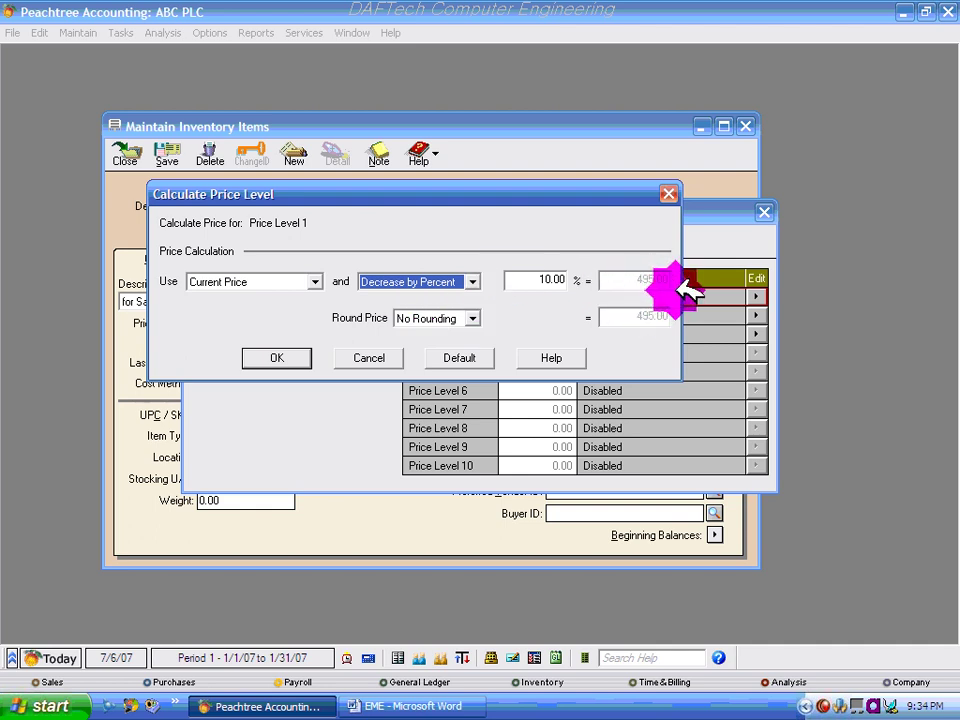
left_click(476, 281)
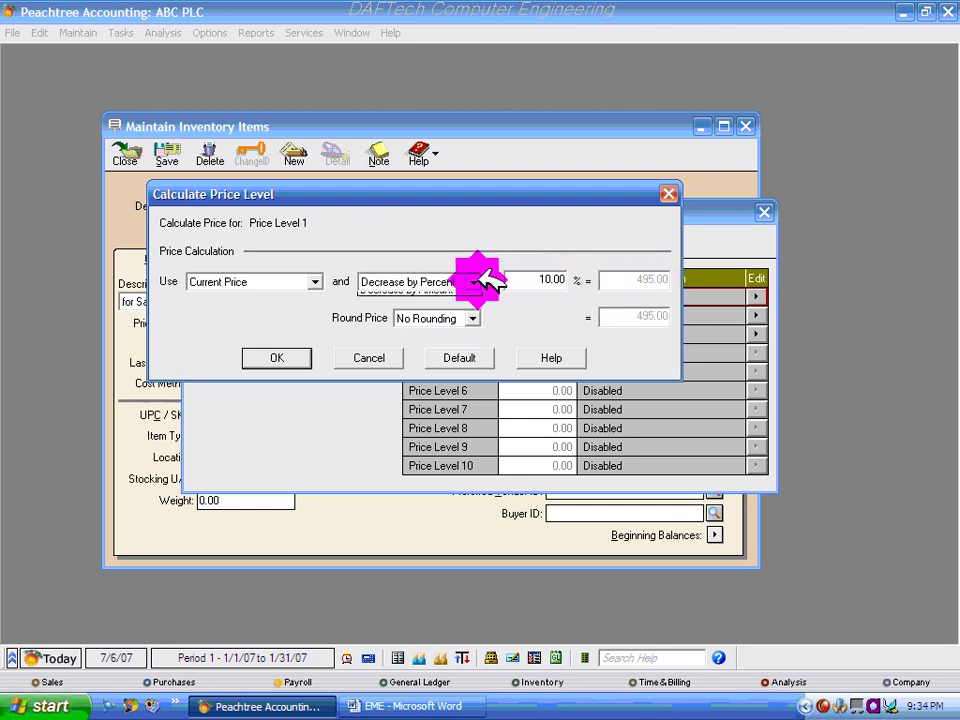
left_click(440, 324)
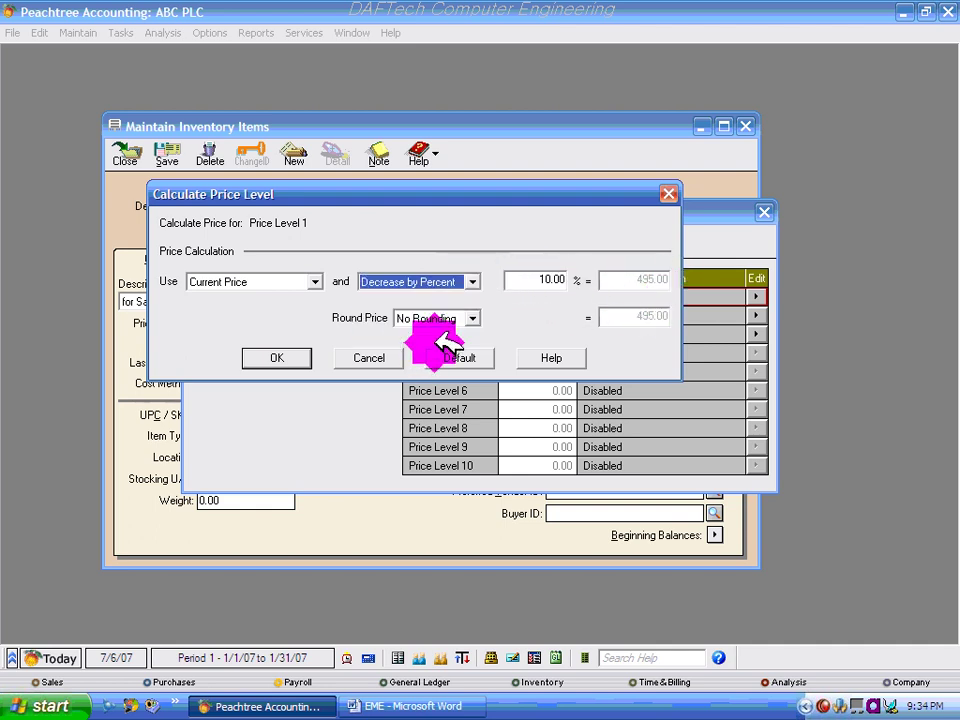
left_click(474, 280)
left_click(415, 335)
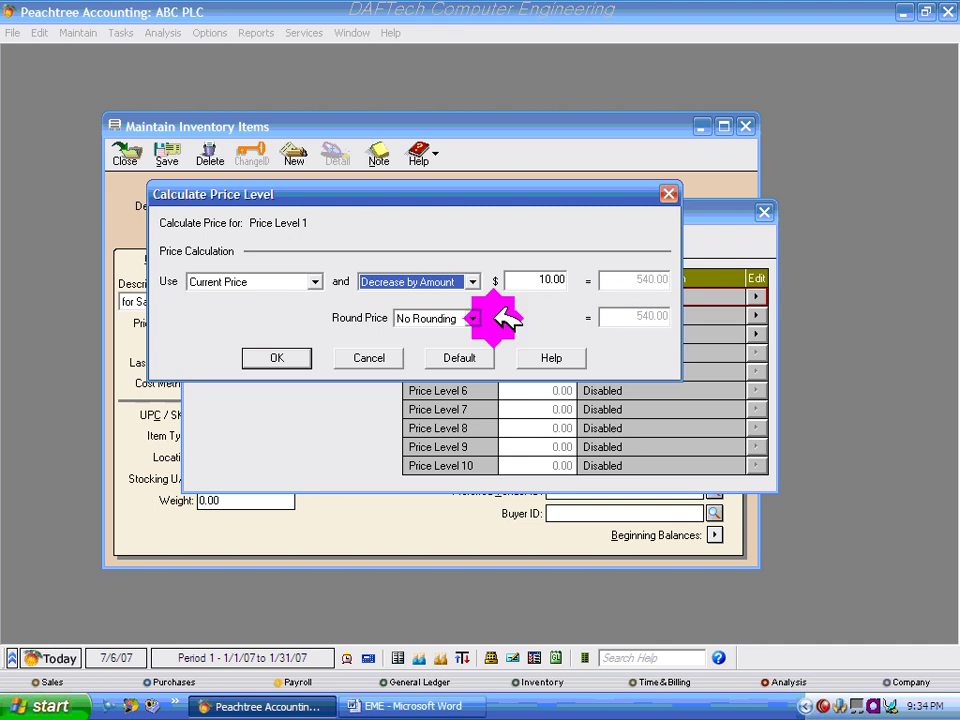
left_click(475, 281)
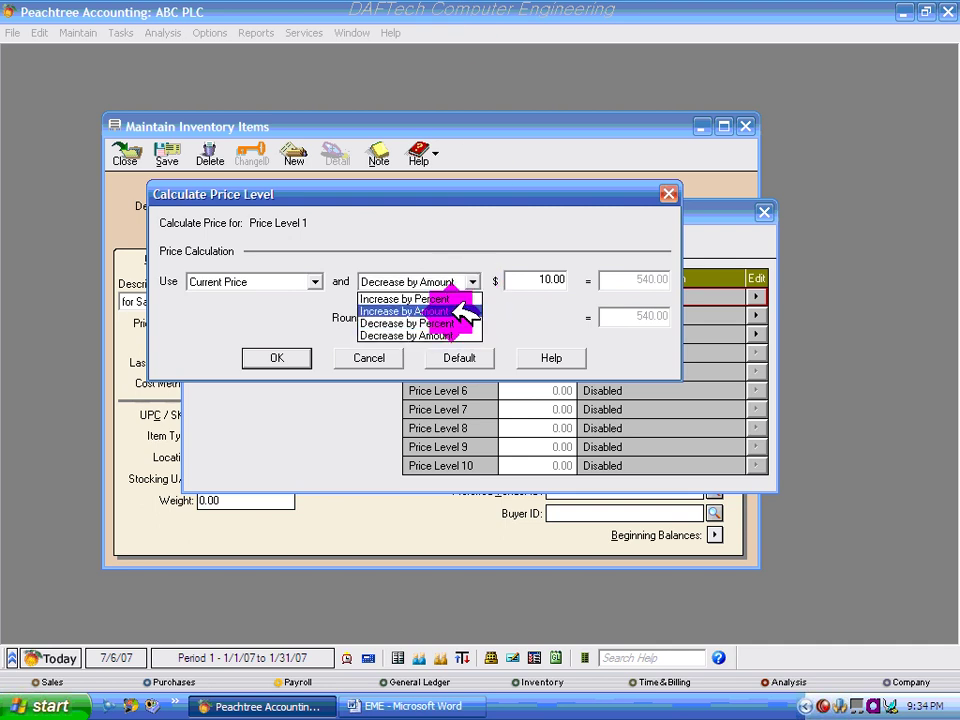
- Switch the Price Level 1 calculation to No Calculation, and discard the changes to the price calculation
left_click(316, 281)
left_click(316, 281)
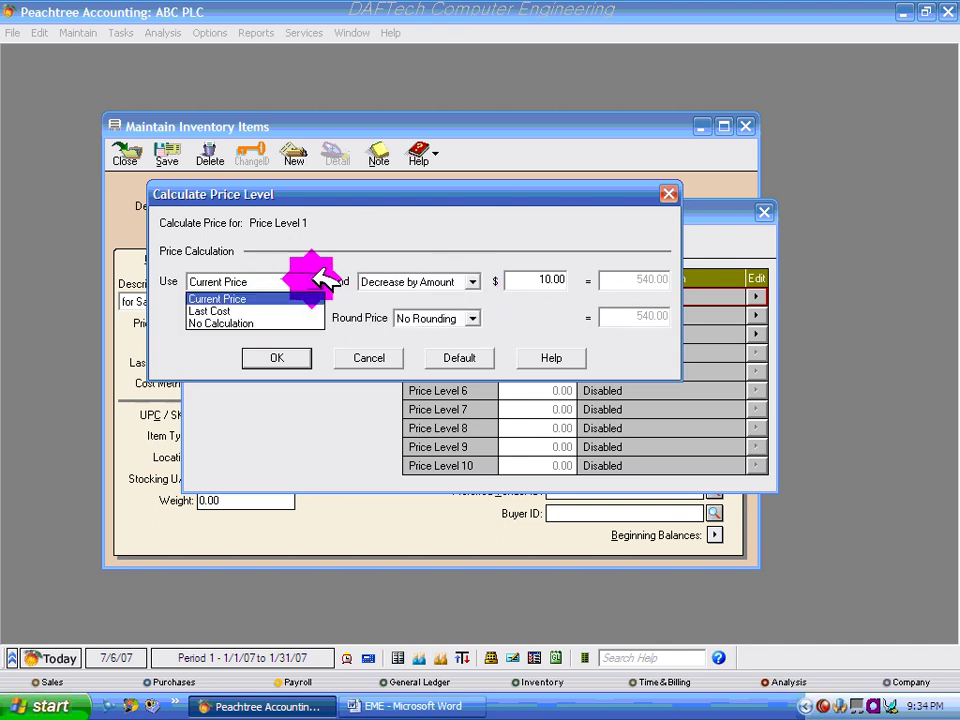
left_click(248, 320)
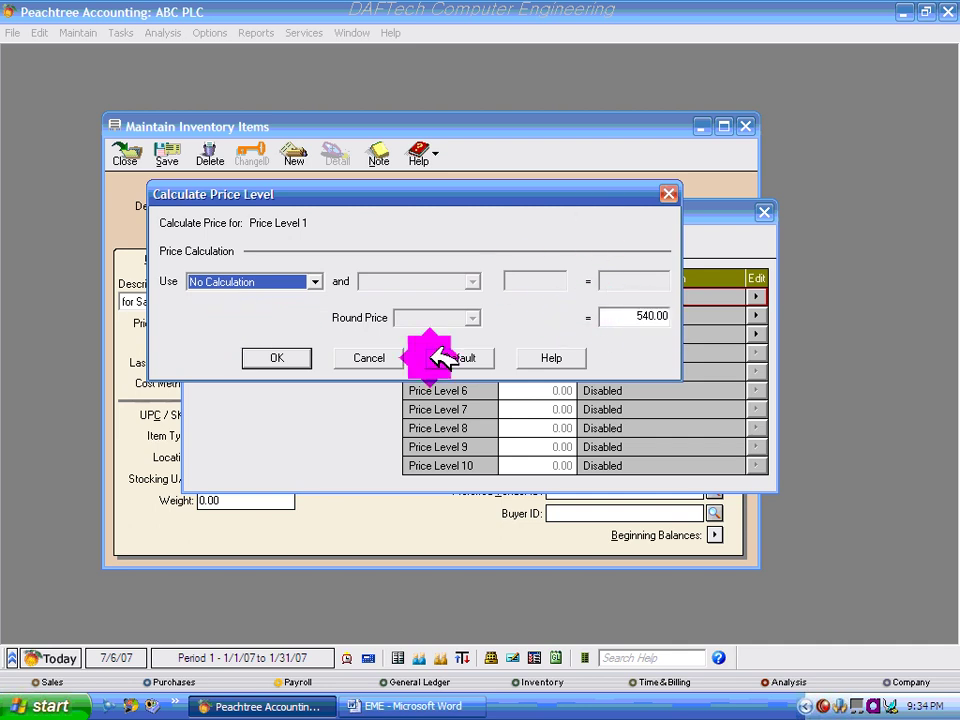
left_click(376, 352)
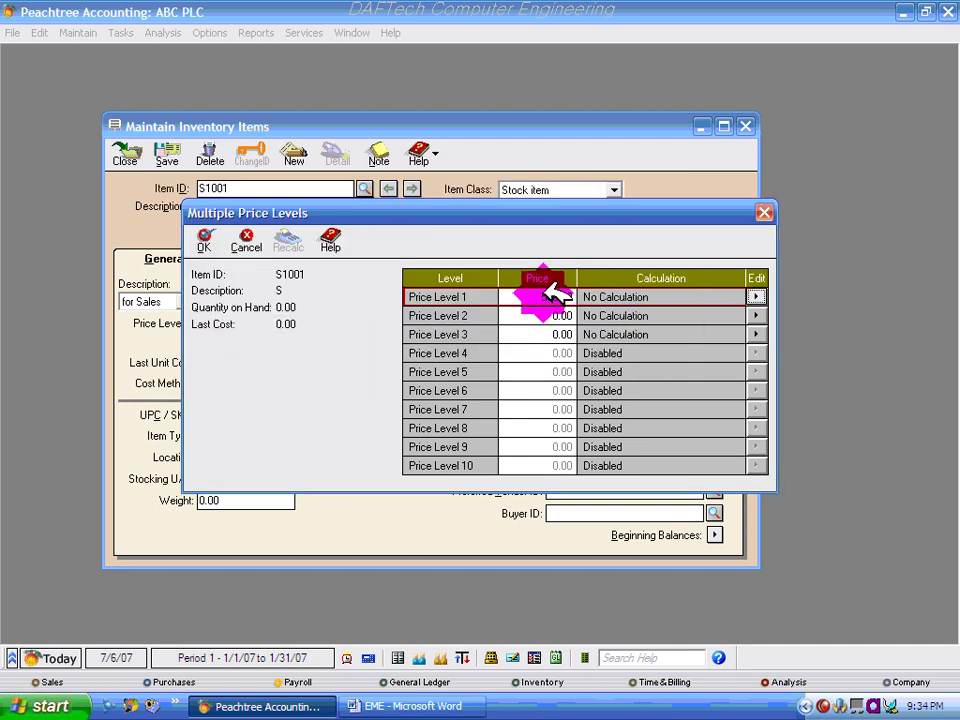
- Set the Price Level 1 price to 550 and accept the item's price levels
type("550")
left_click(204, 240)
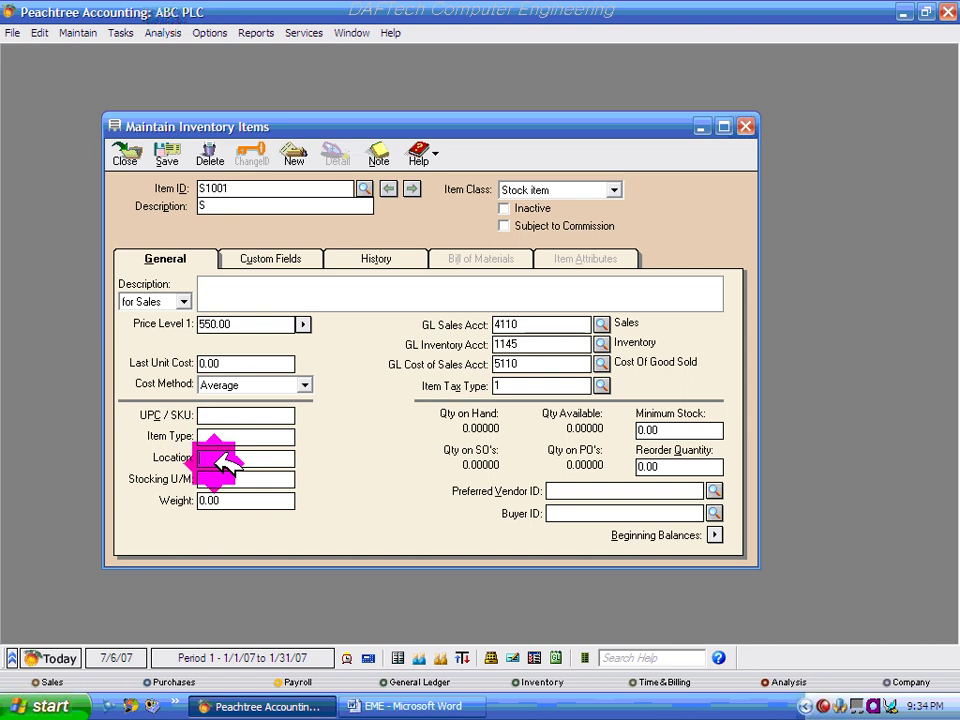
- Enter location WH-1 and stocking unit CARTOON for S1001 from the EME stock list in Word, and save the item
left_click(435, 704)
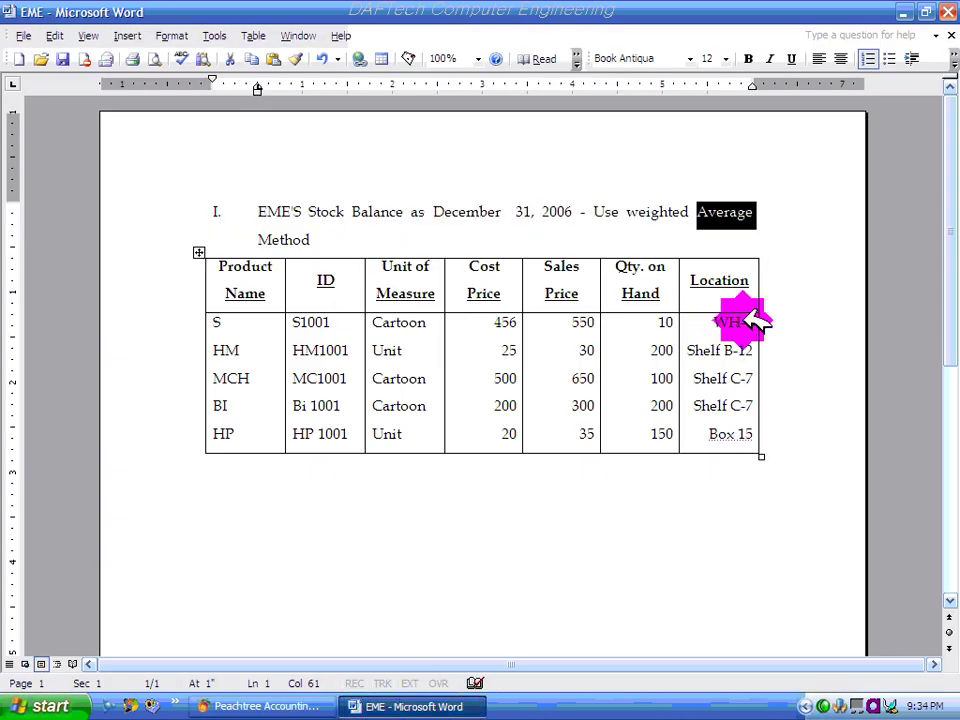
left_click(300, 705)
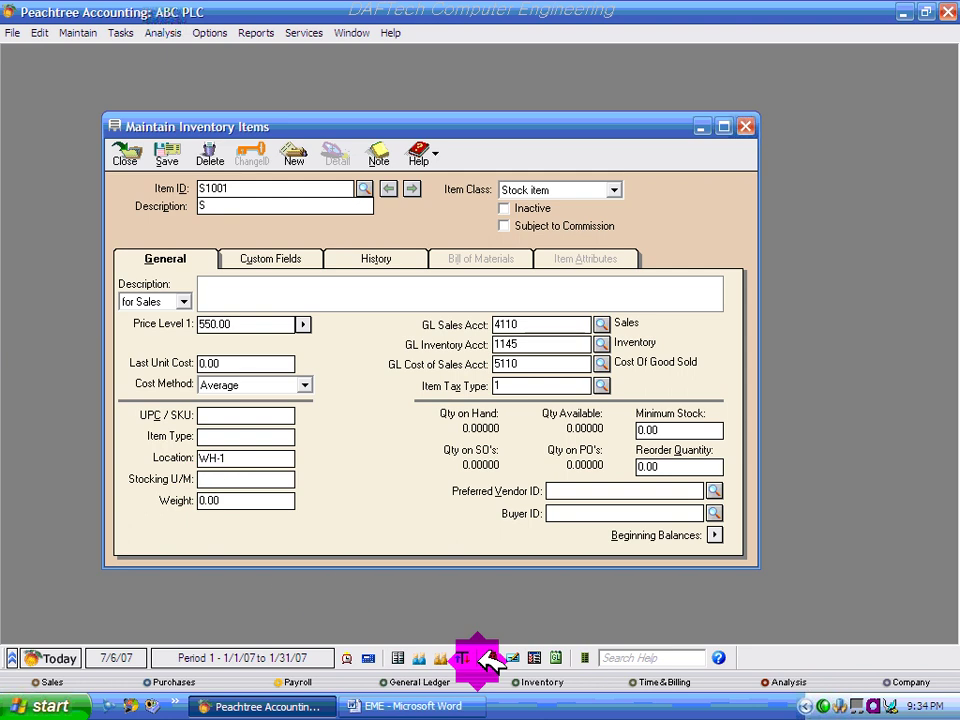
left_click(432, 704)
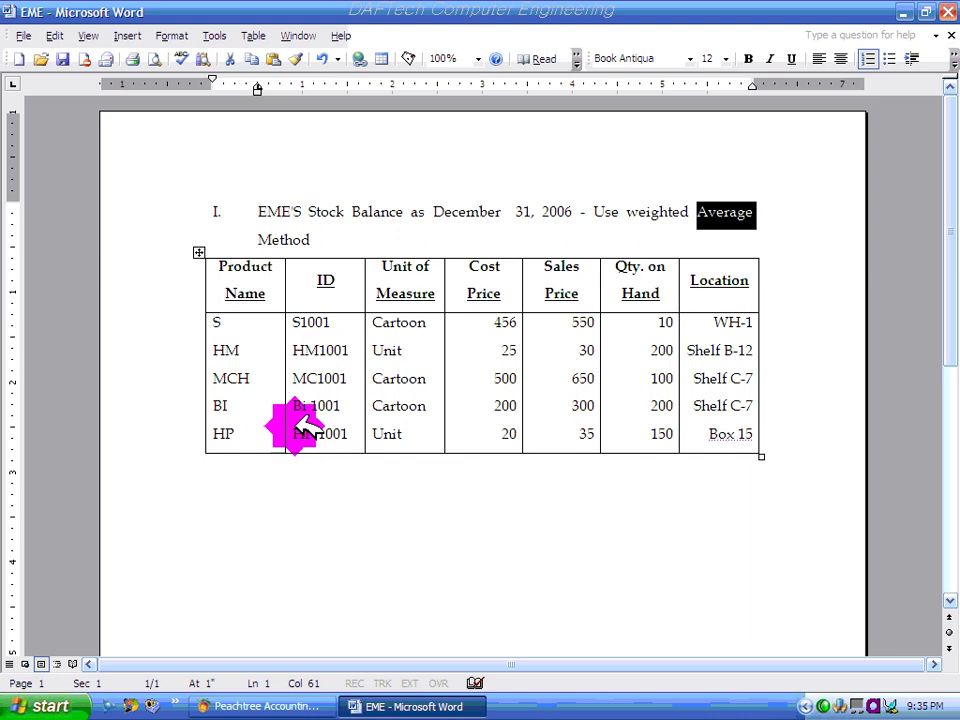
left_click_drag(395, 323, 392, 433)
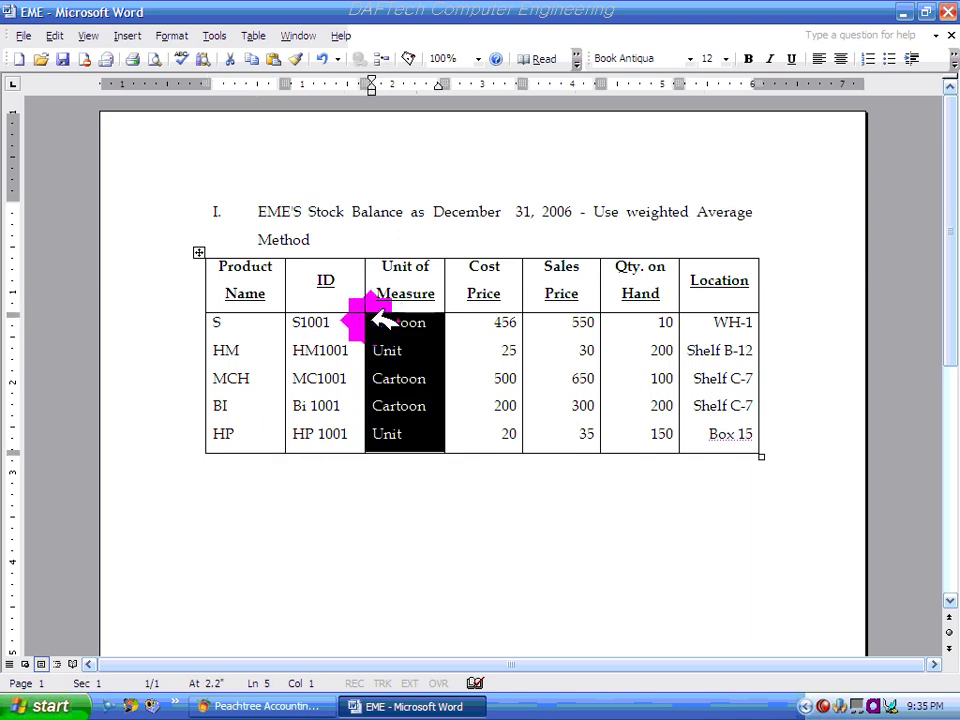
left_click(390, 322)
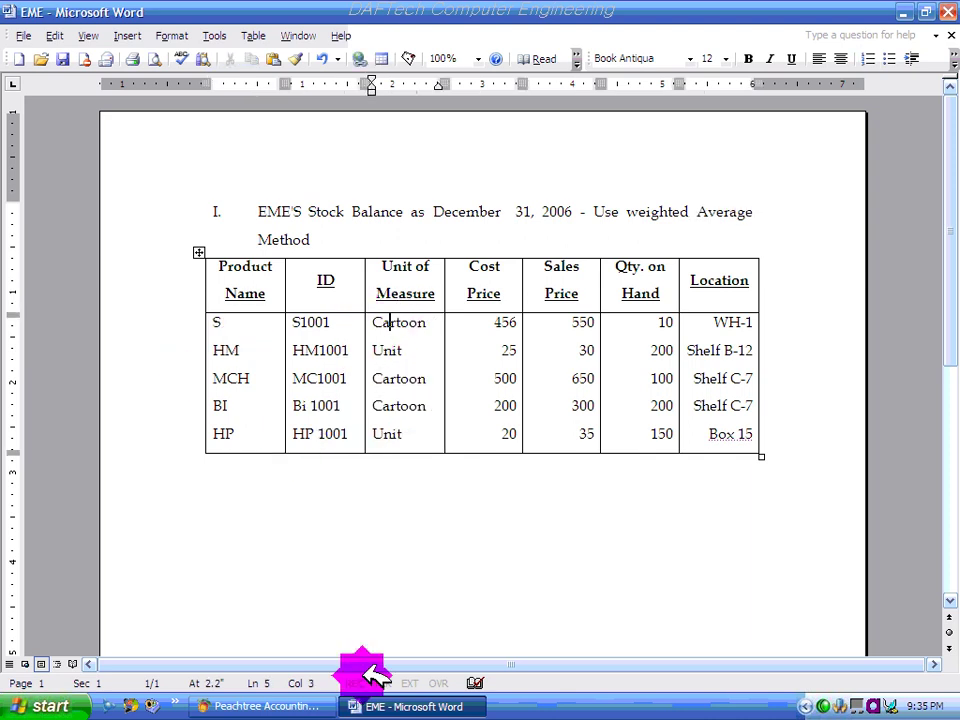
left_click(272, 704)
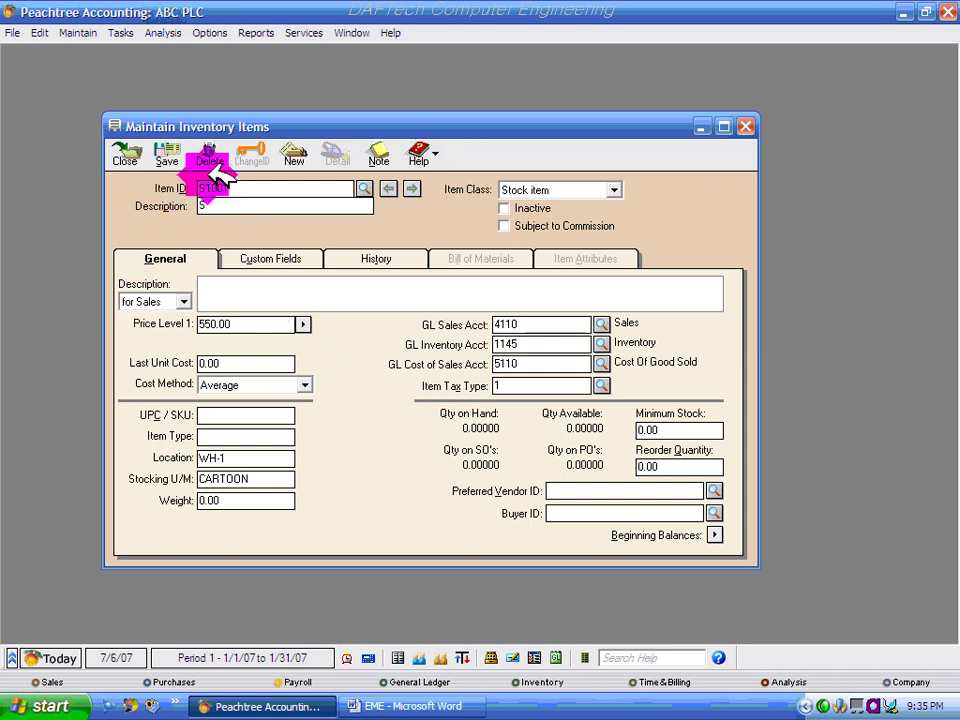
left_click(176, 147)
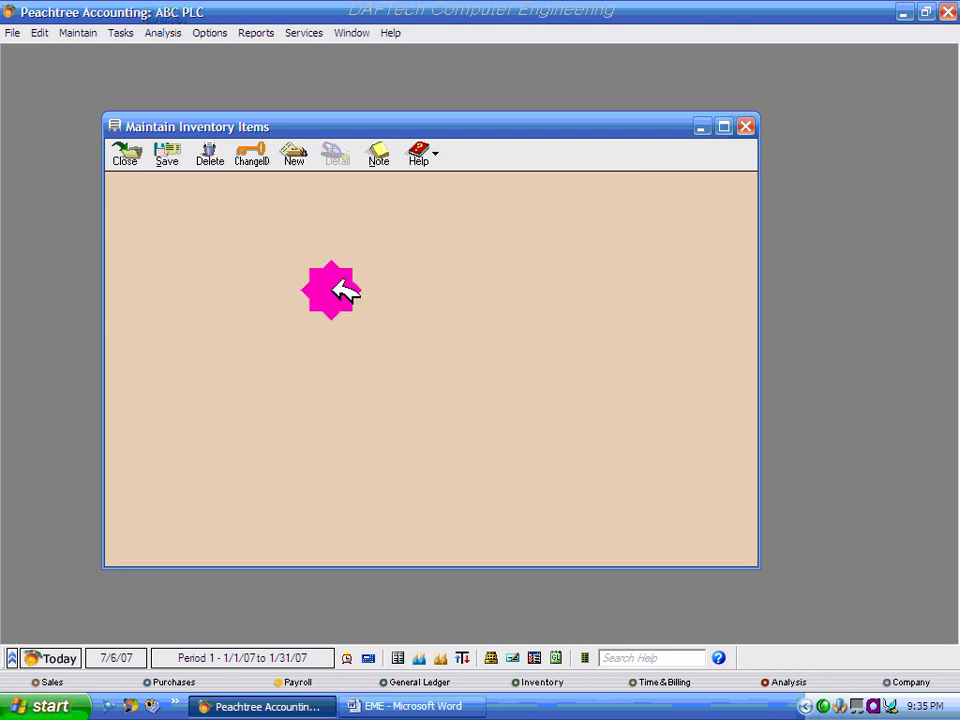
- Record the beginning balance of S1001 from the EME stock list with quantity 10 and unit cost 456, and accept it
left_click(716, 533)
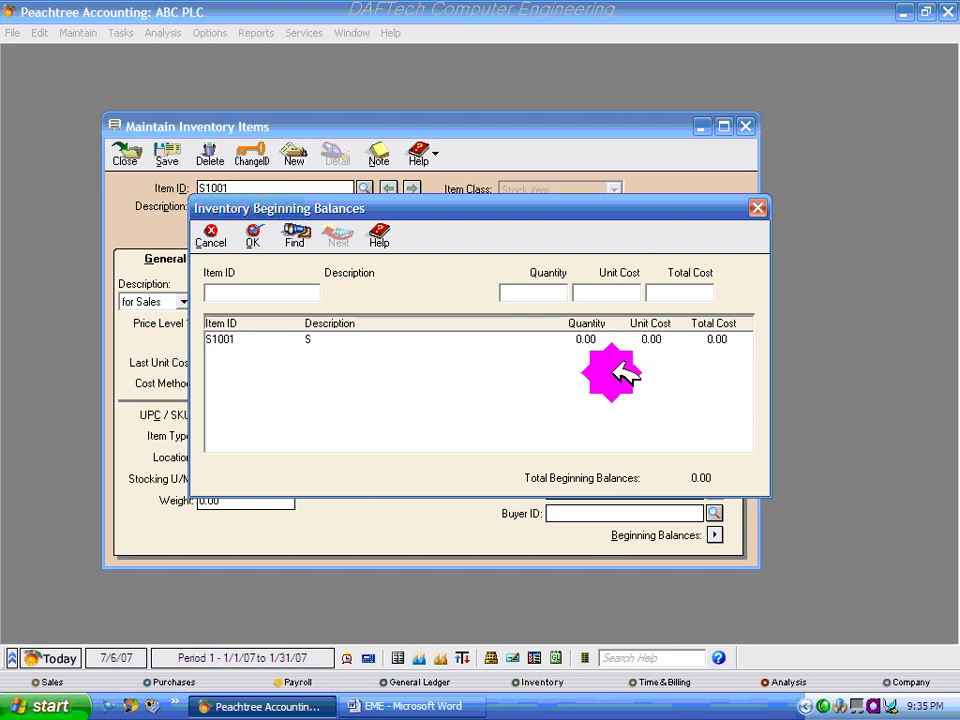
left_click(597, 339)
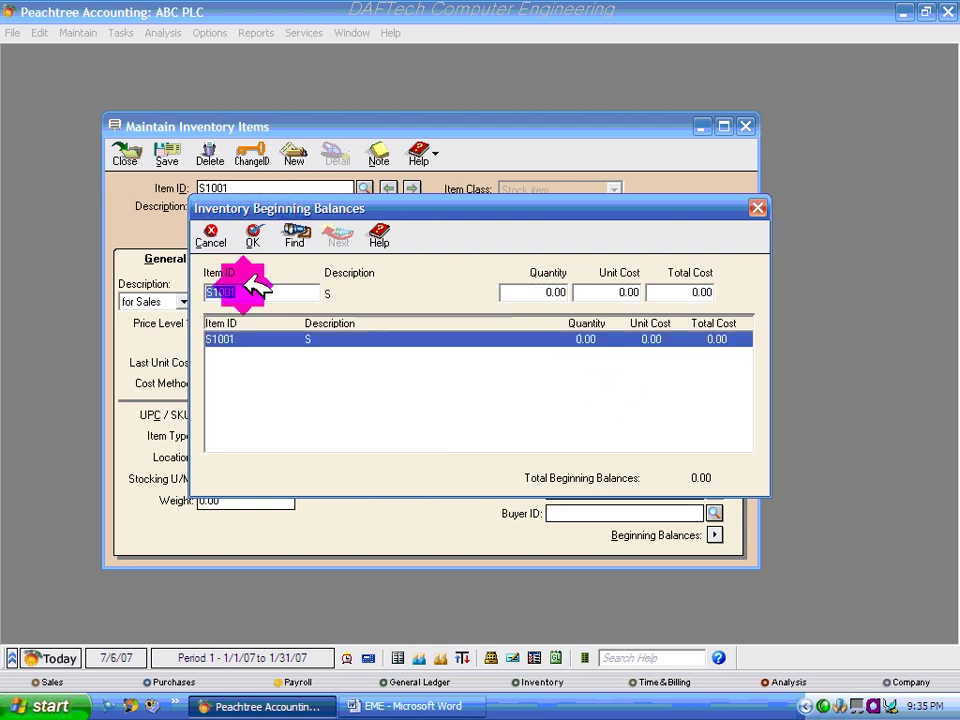
left_click(550, 292)
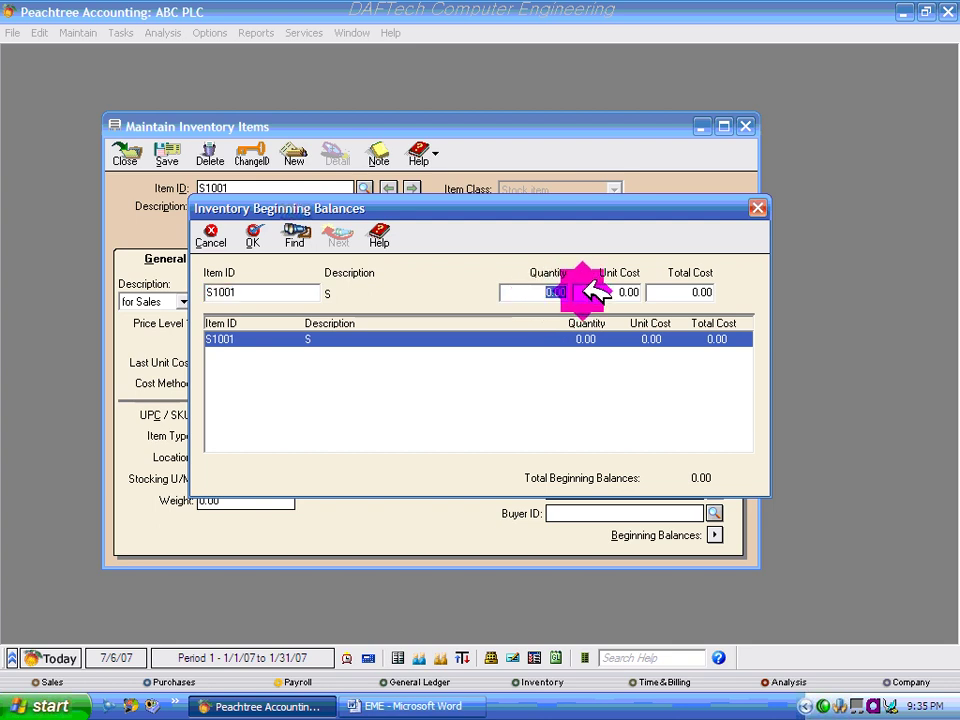
left_click(398, 704)
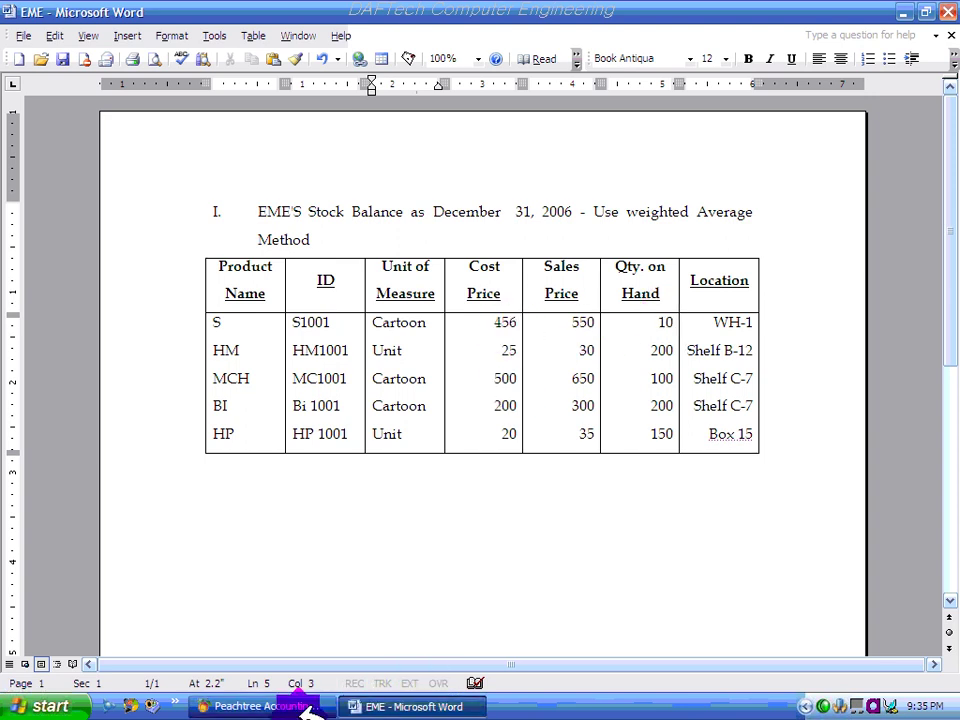
left_click(258, 706)
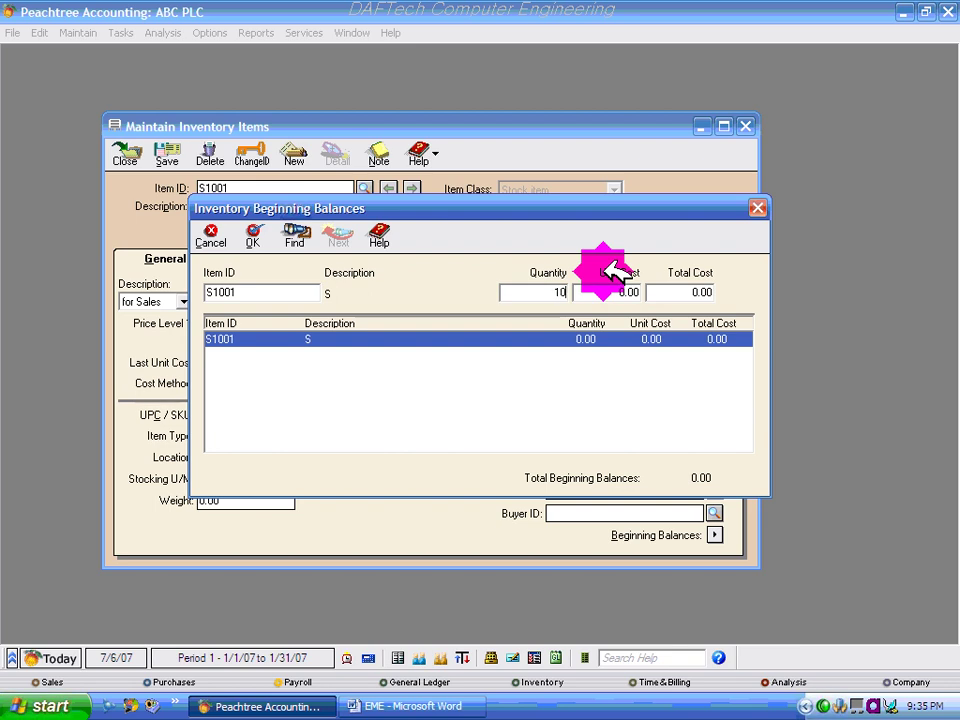
key("Tab")
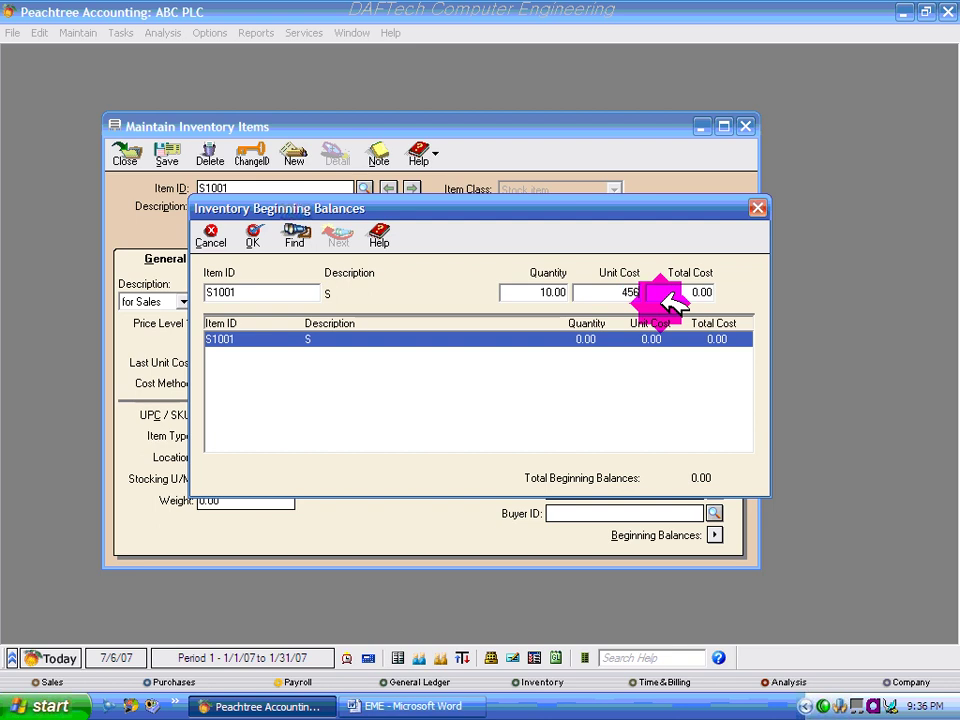
key("Tab")
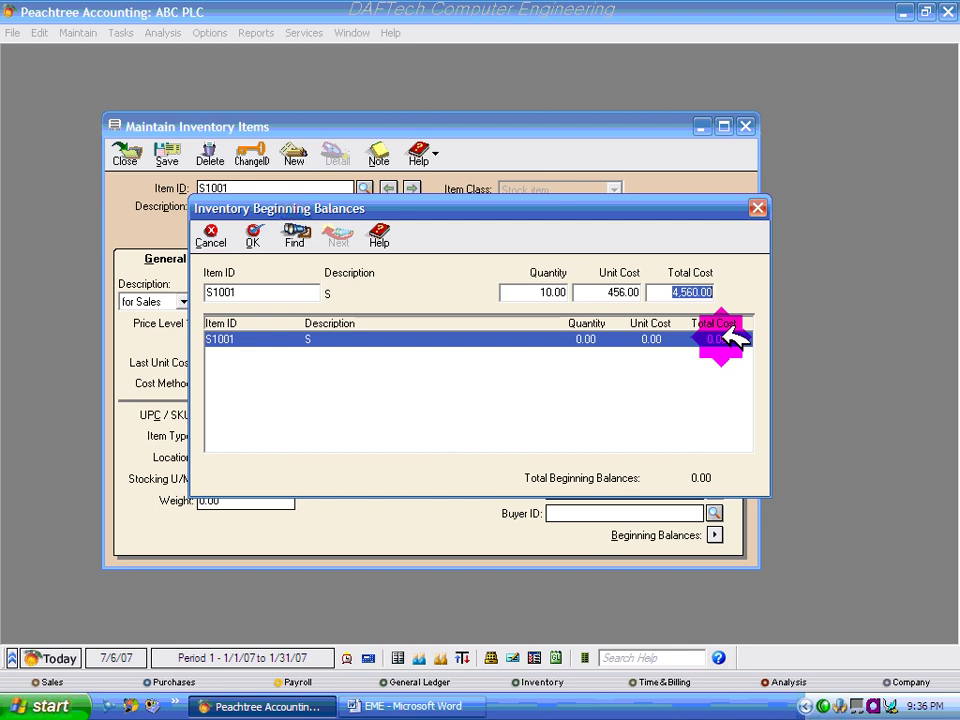
left_click(254, 236)
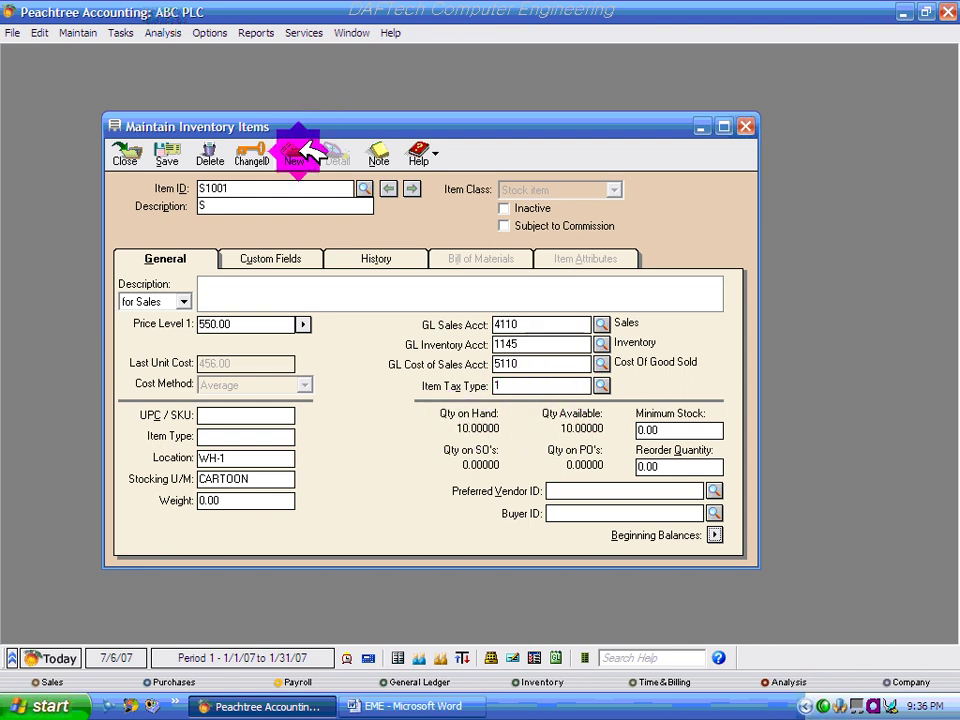
- Start a new stock item with ID HM1001 and set its Price Level 1 to 30, using the EME stock list in Word
left_click(296, 153)
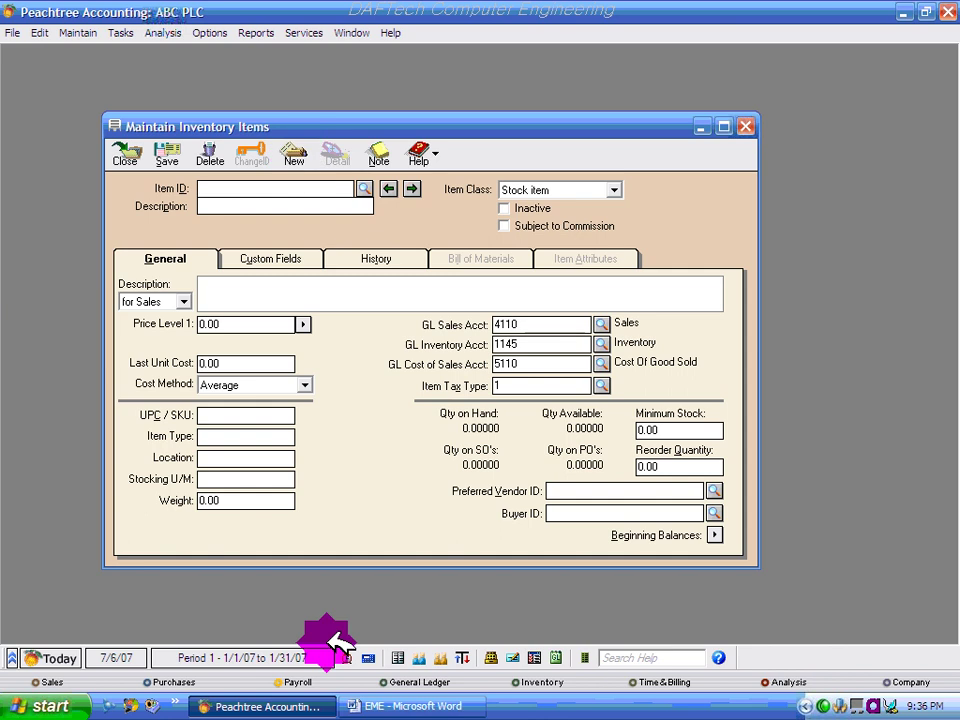
left_click(392, 703)
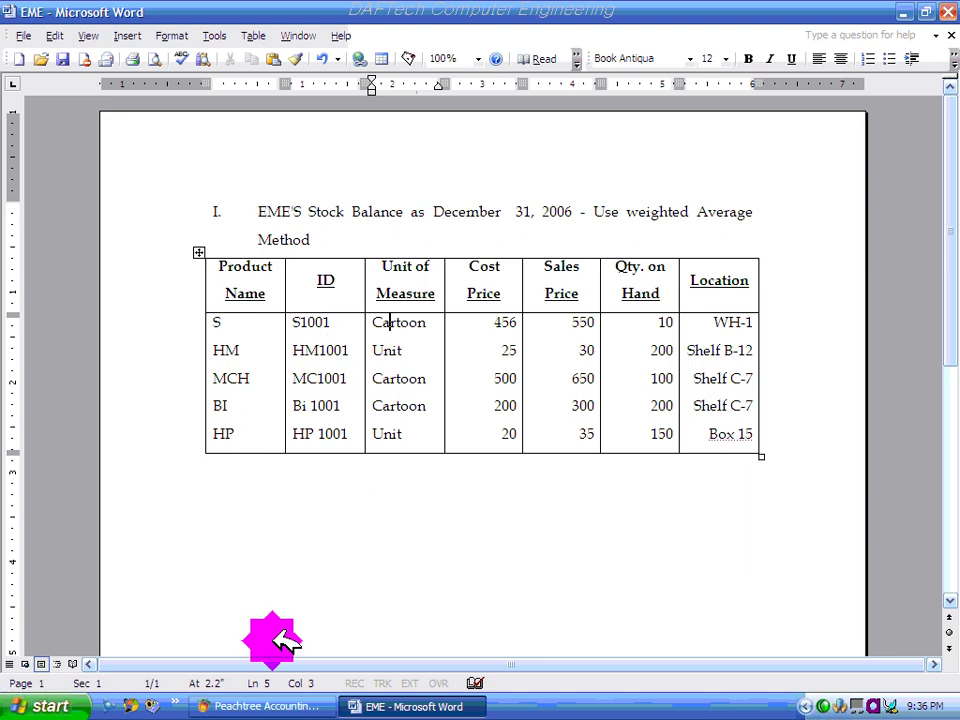
left_click(268, 708)
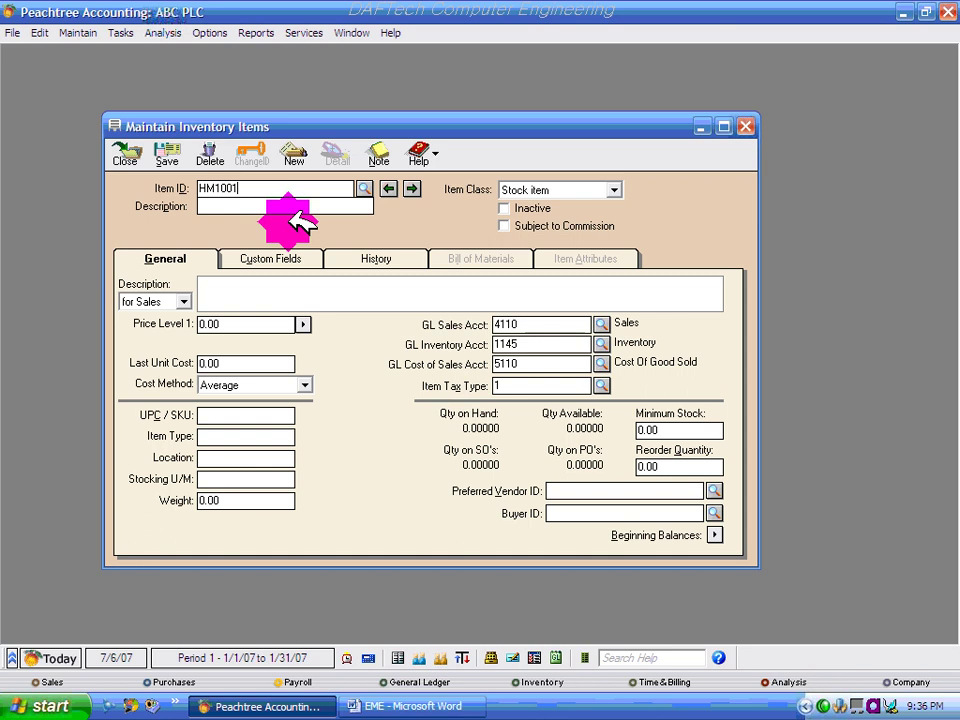
left_click(215, 325)
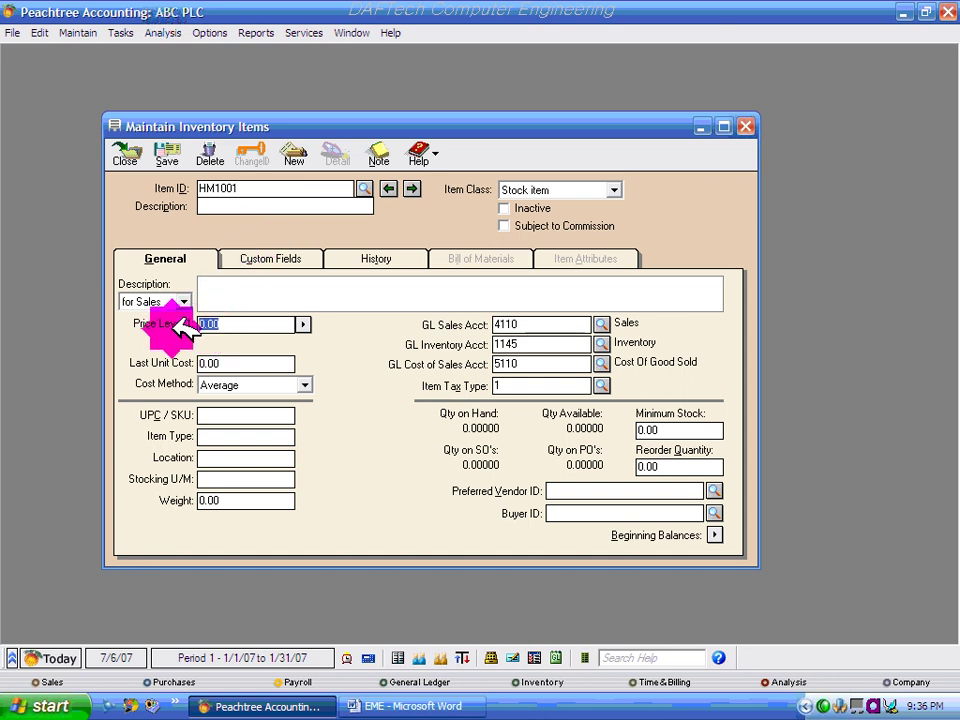
left_click(405, 702)
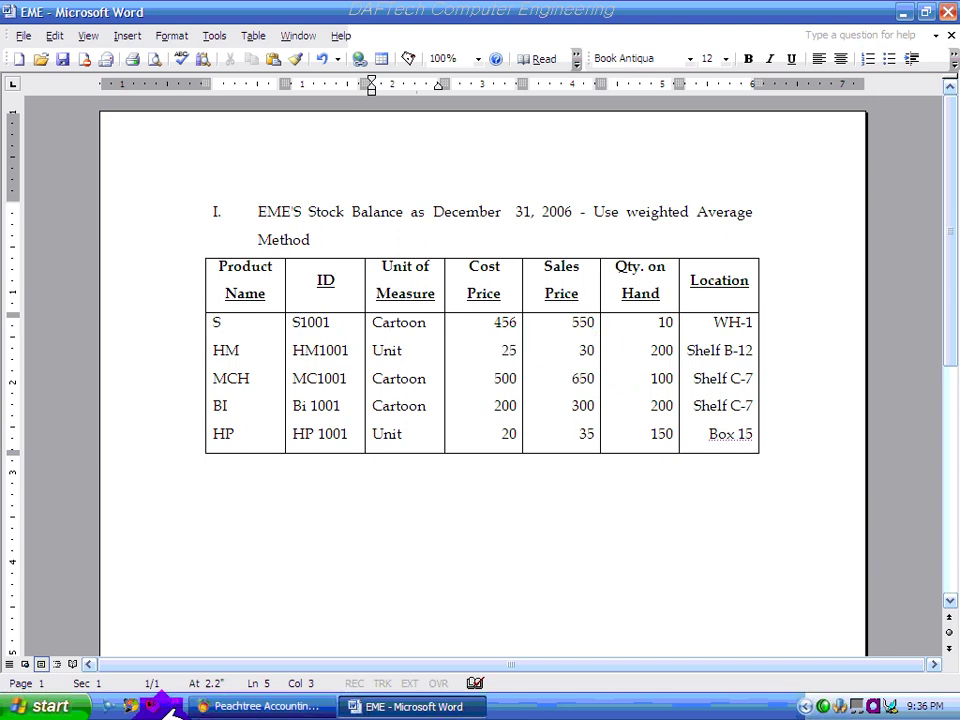
left_click(275, 704)
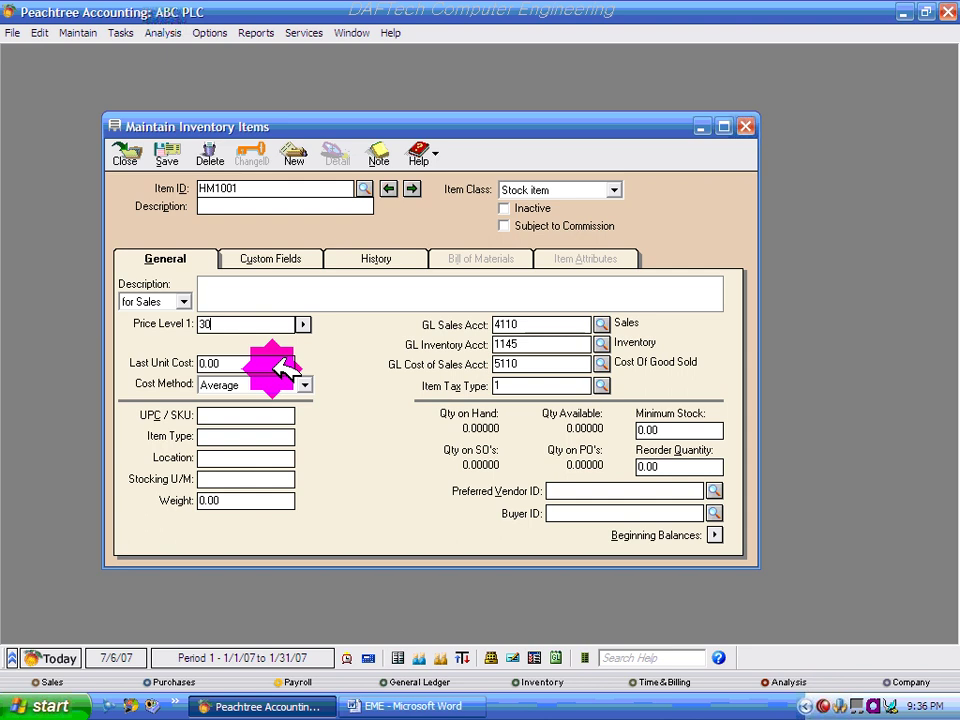
left_click(284, 363)
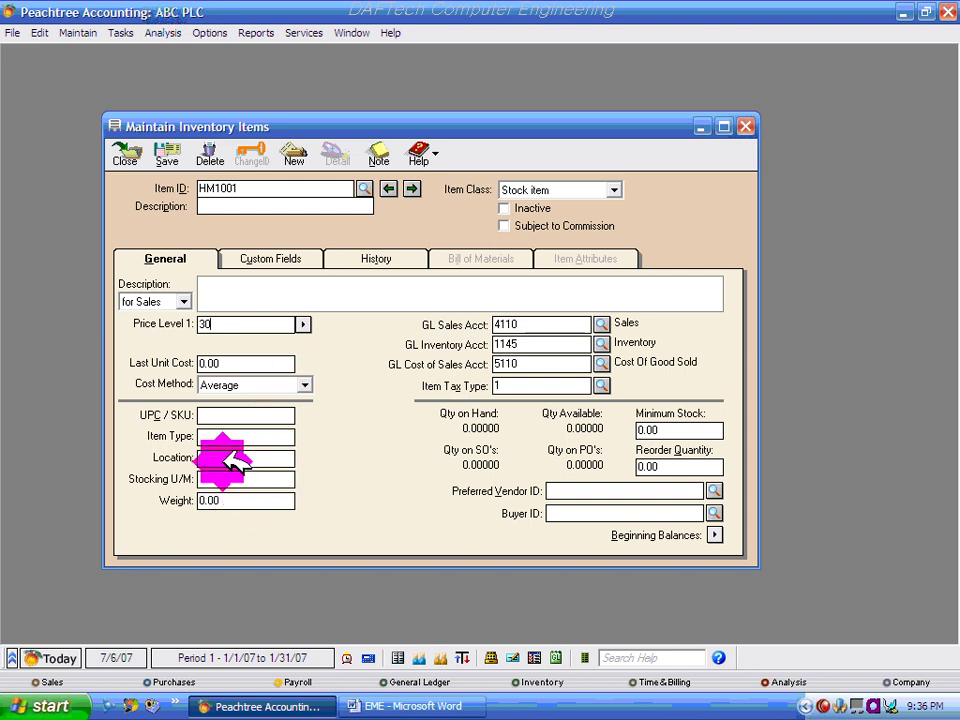
- Enter location SHELF-B12, stocking unit UNIT and description HM for HM1001 from the EME stock list in Word, and save the item
left_click(415, 704)
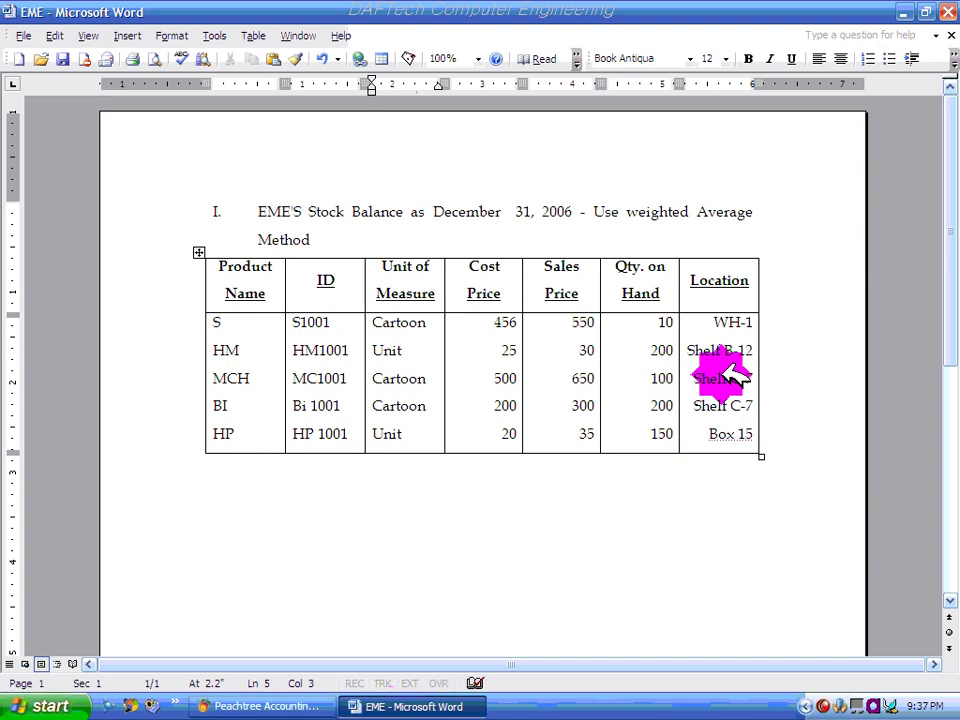
left_click(262, 706)
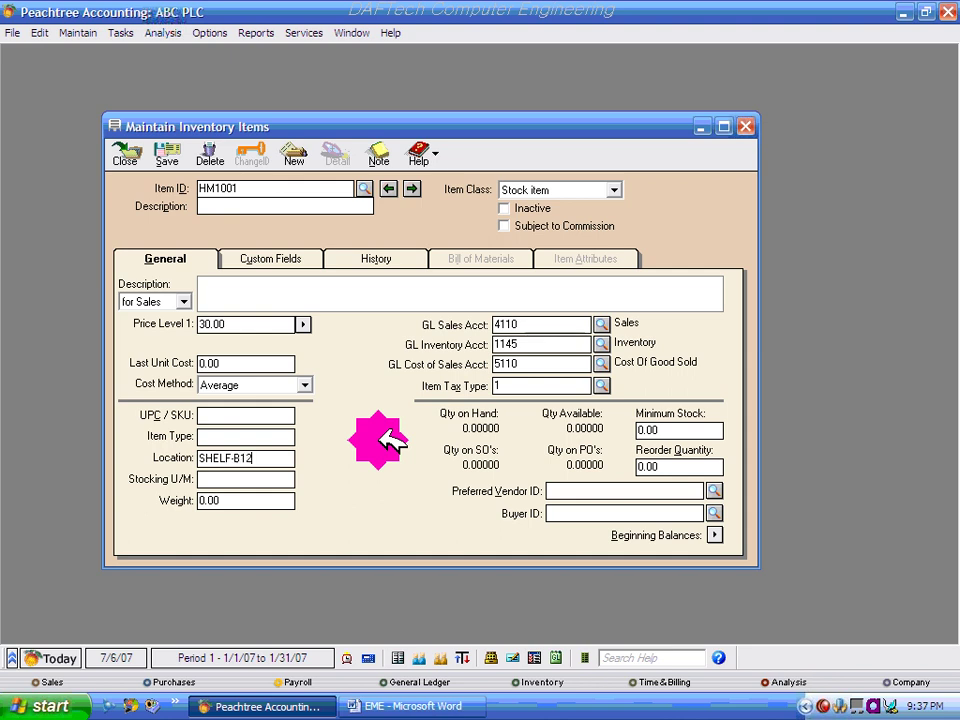
left_click(225, 480)
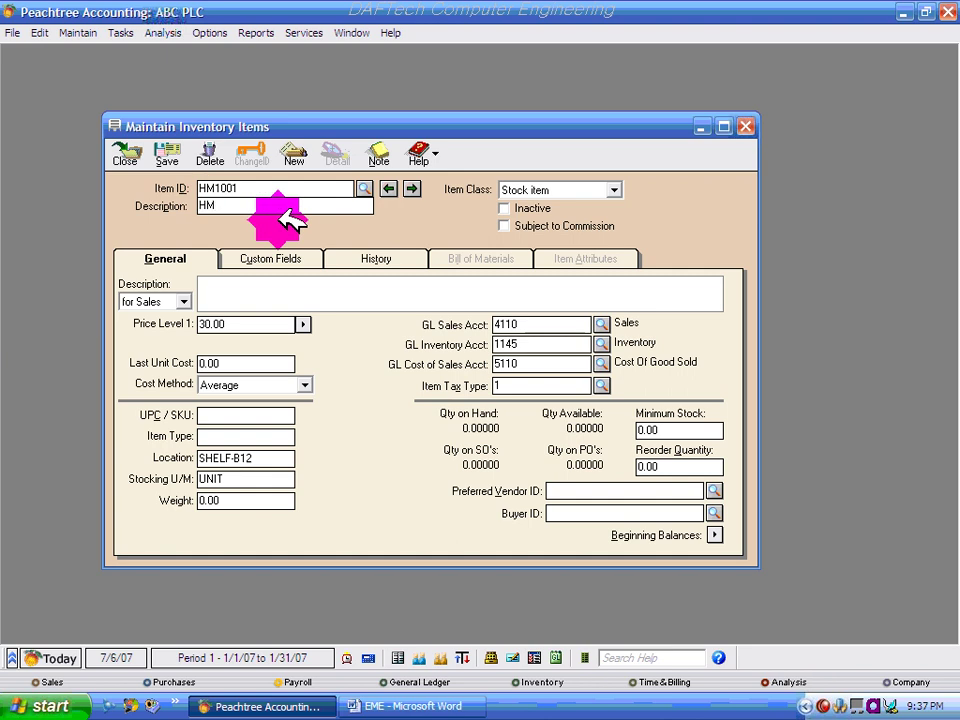
left_click(166, 155)
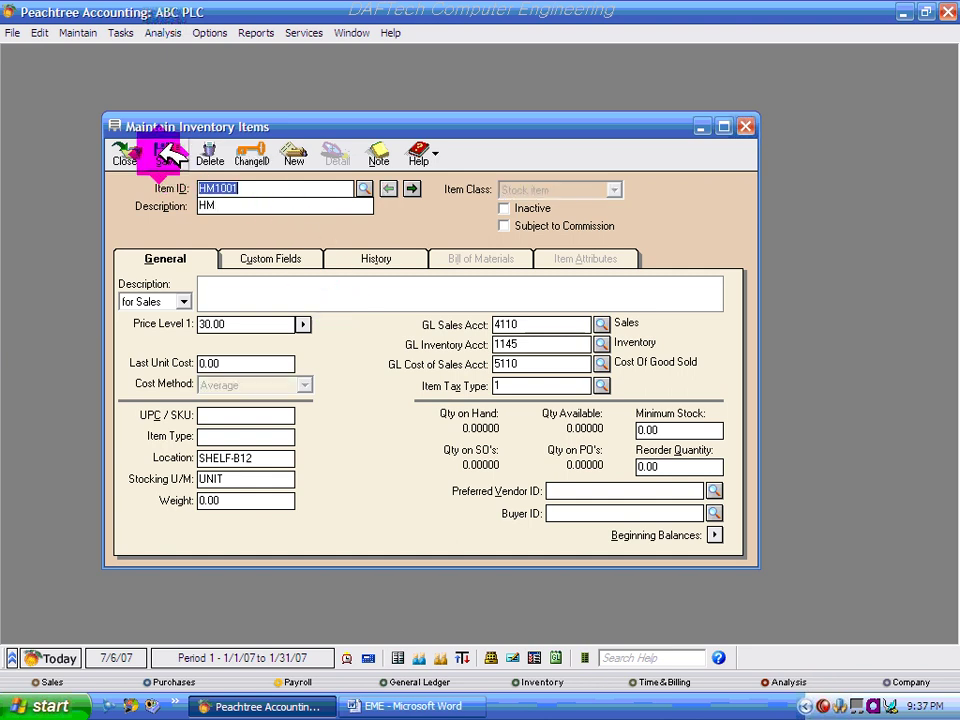
- Record the beginning balance of HM1001 from the EME stock list in Word with quantity 200 and unit cost 25, and accept it
left_click(714, 535)
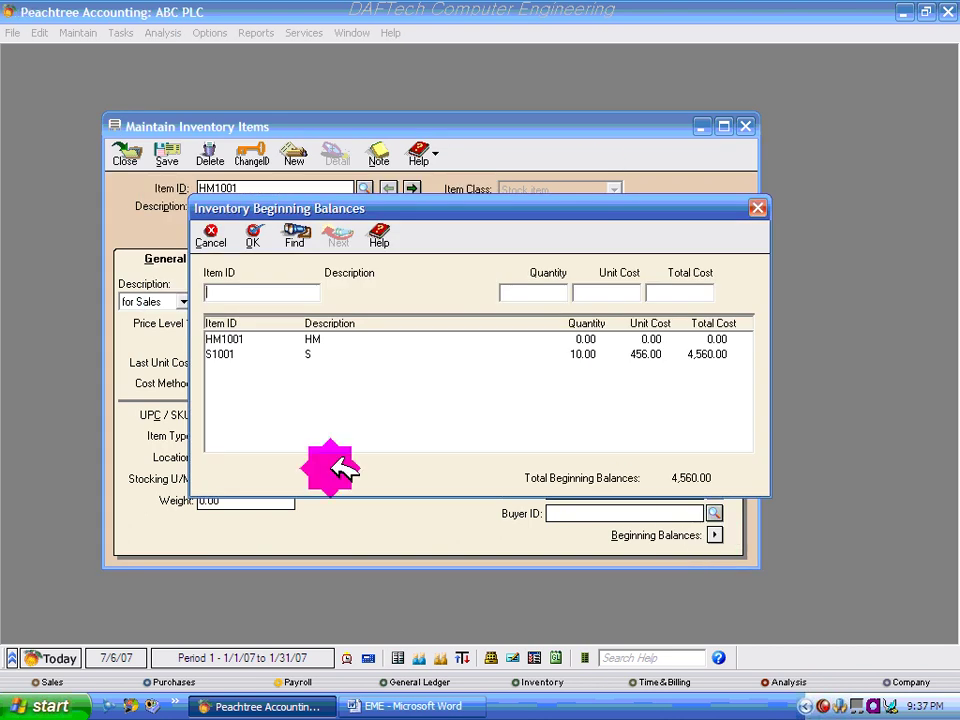
left_click(593, 339)
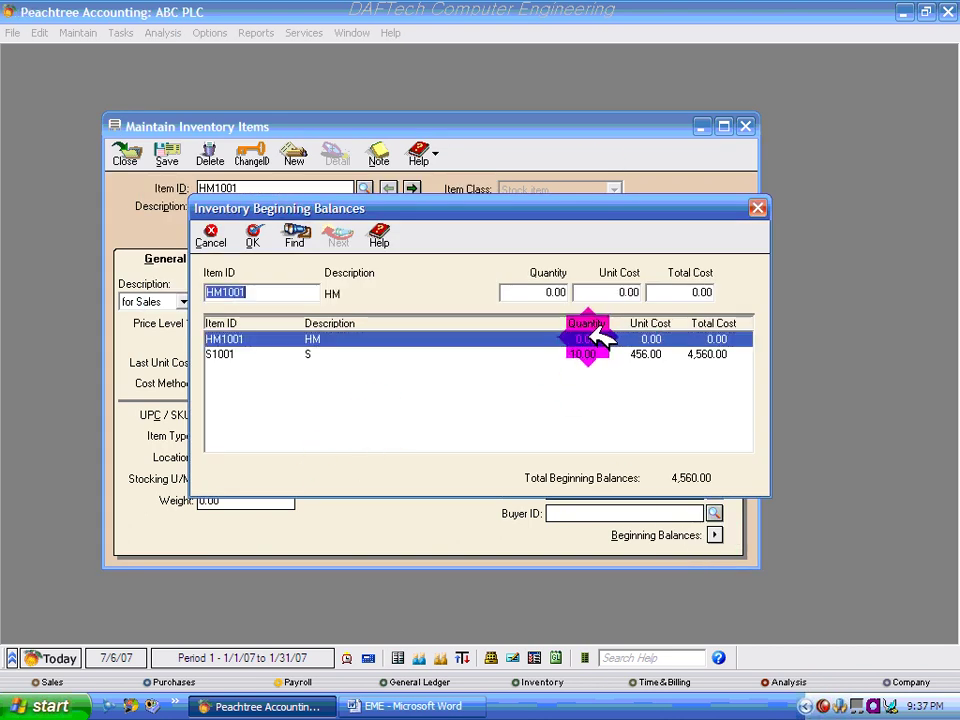
left_click(415, 705)
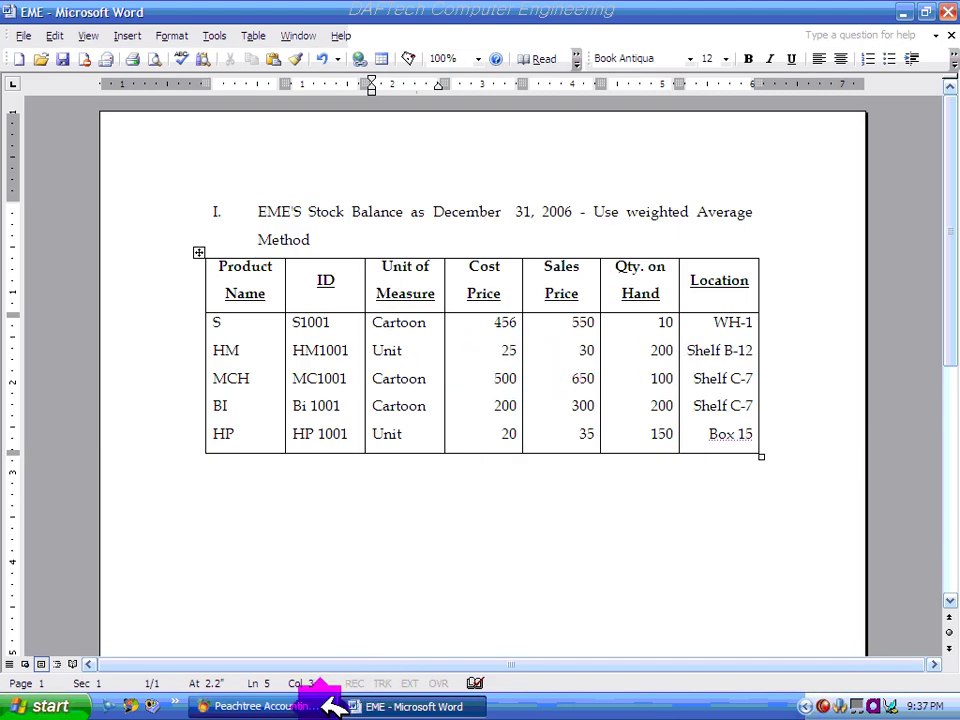
left_click(255, 706)
left_click(550, 292)
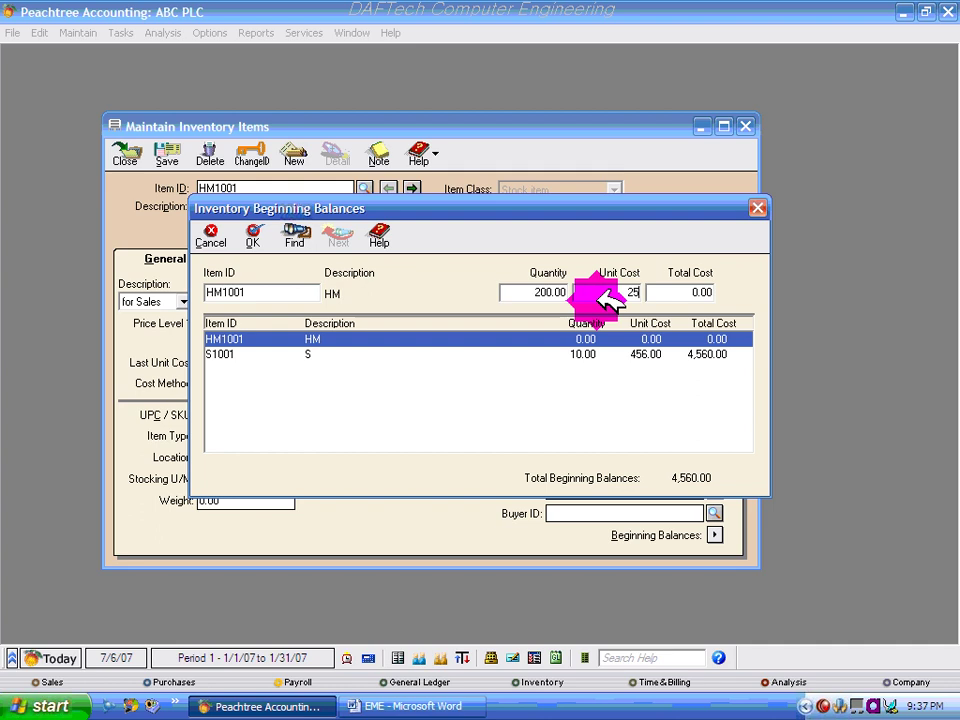
left_click(700, 294)
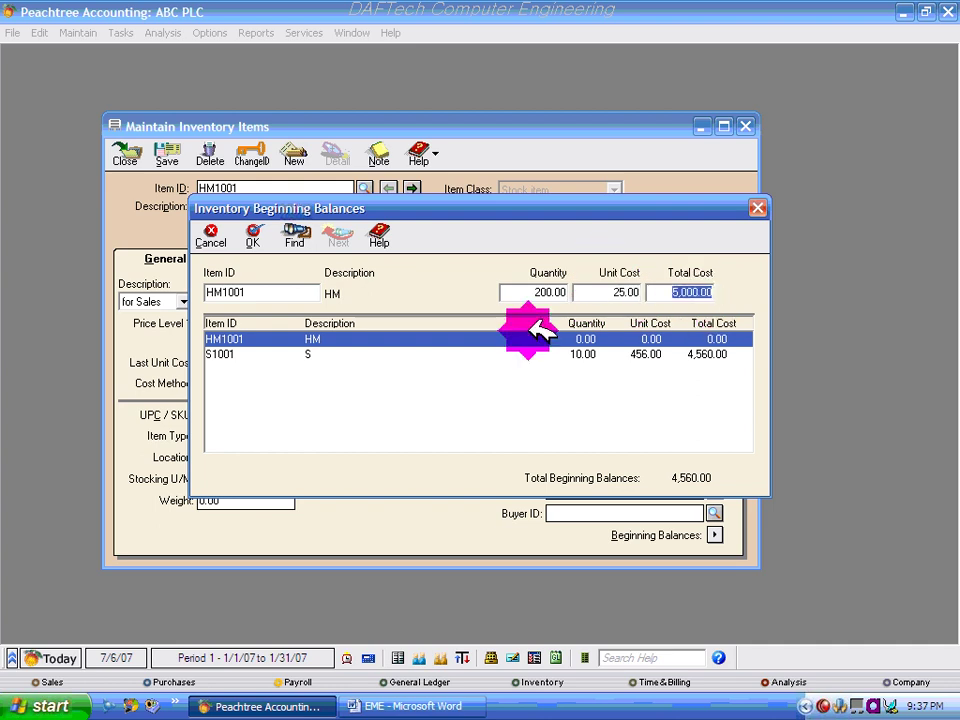
left_click(252, 236)
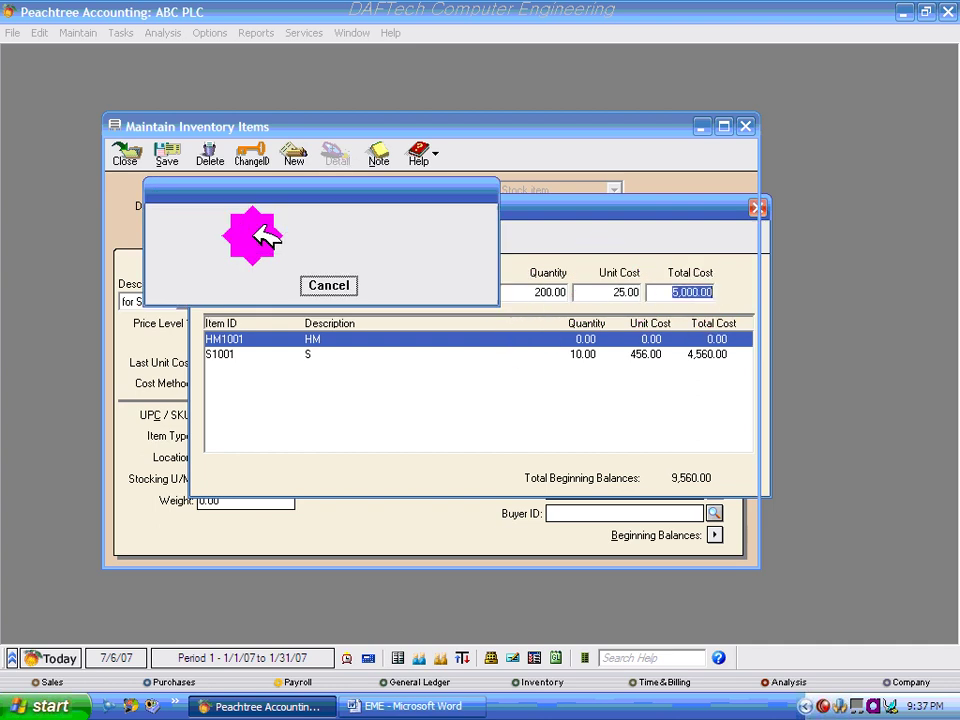
- Open a blank item record, and view and close the list of existing inventory items
left_click(300, 152)
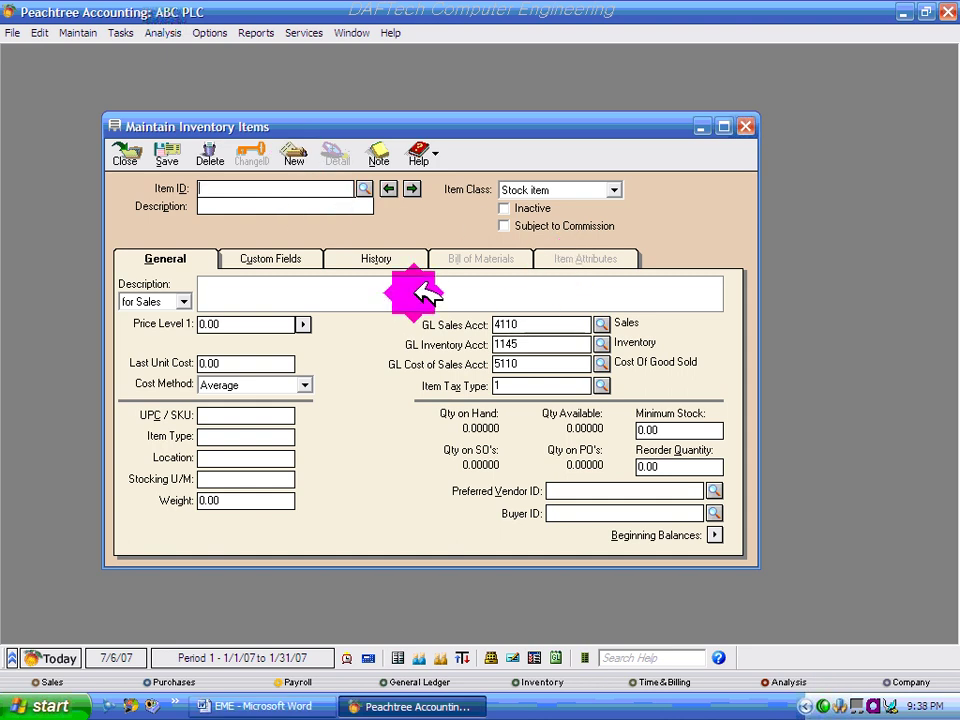
left_click(370, 190)
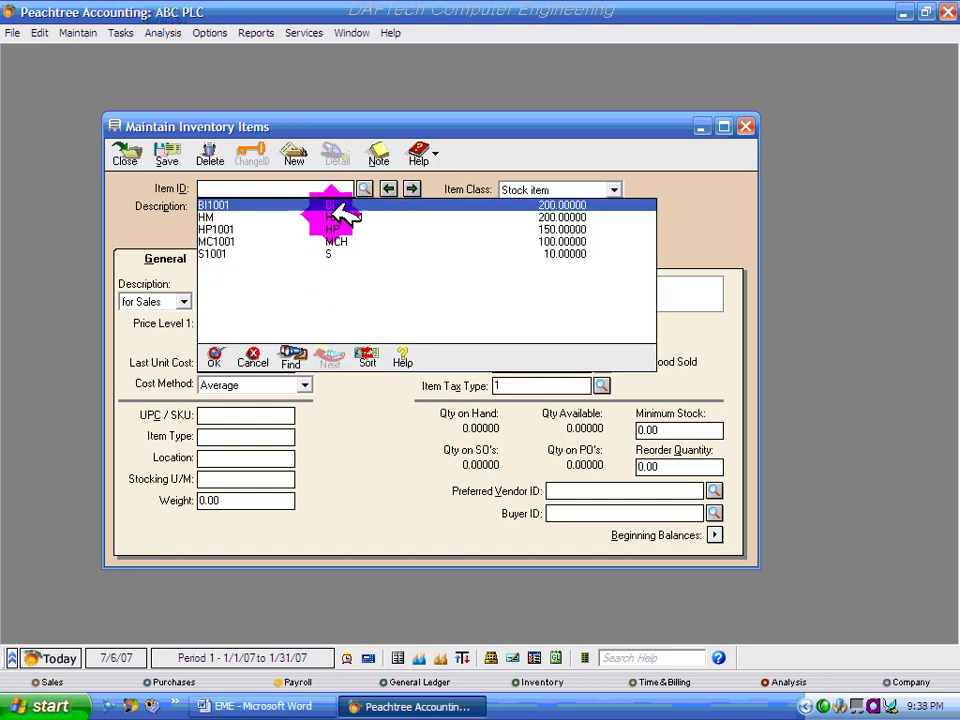
left_click(364, 189)
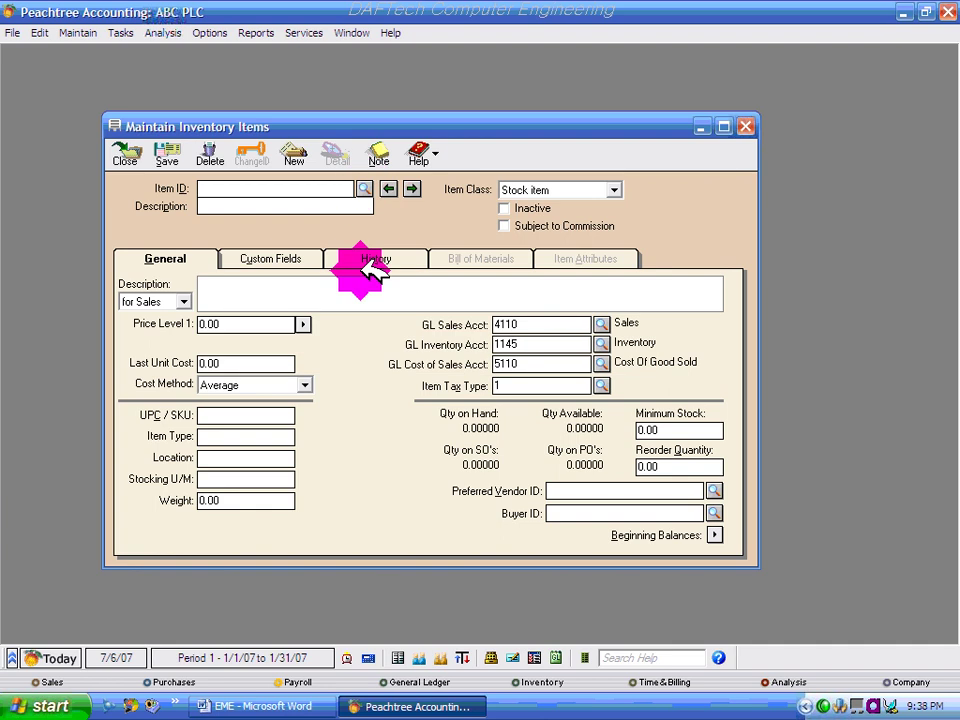
- Review the beginning balances of all stock items and their total, and close the beginning balances without changes
left_click(714, 535)
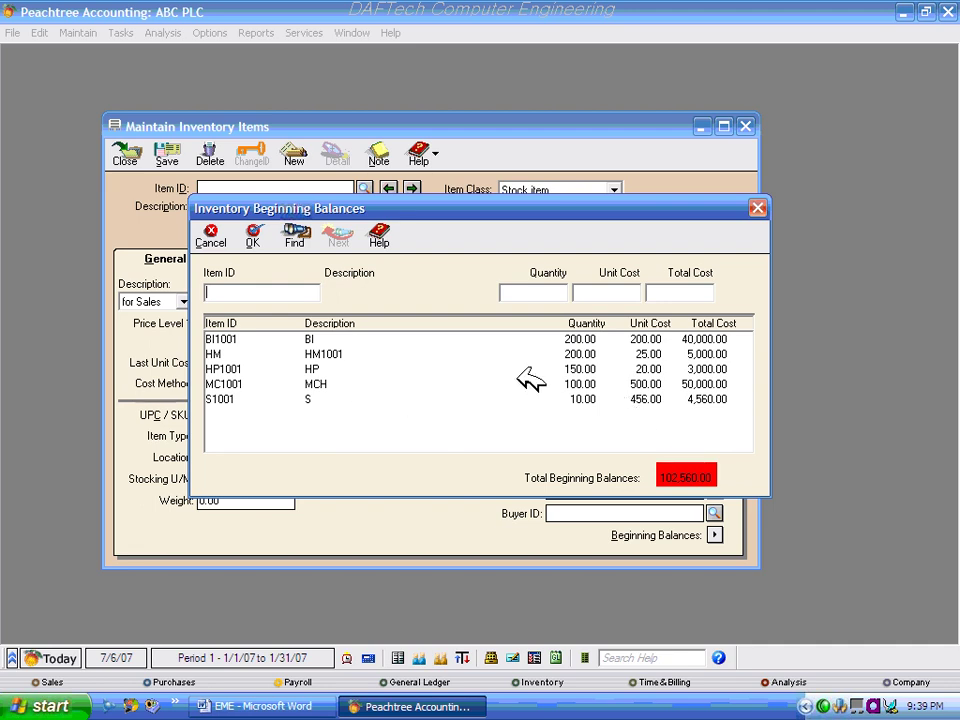
left_click(681, 238)
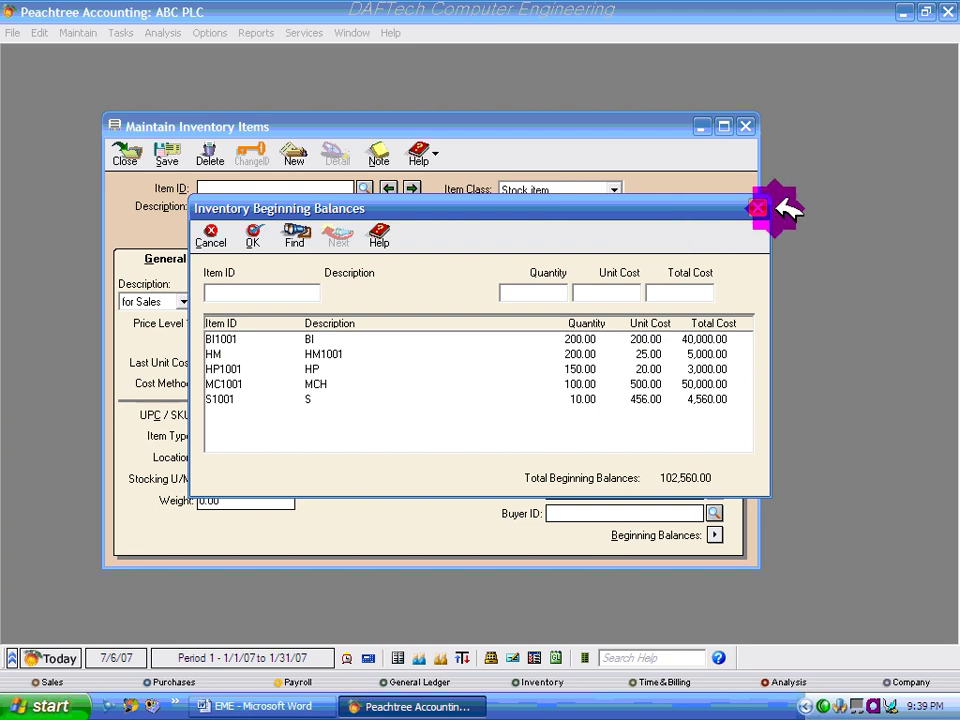
left_click(762, 207)
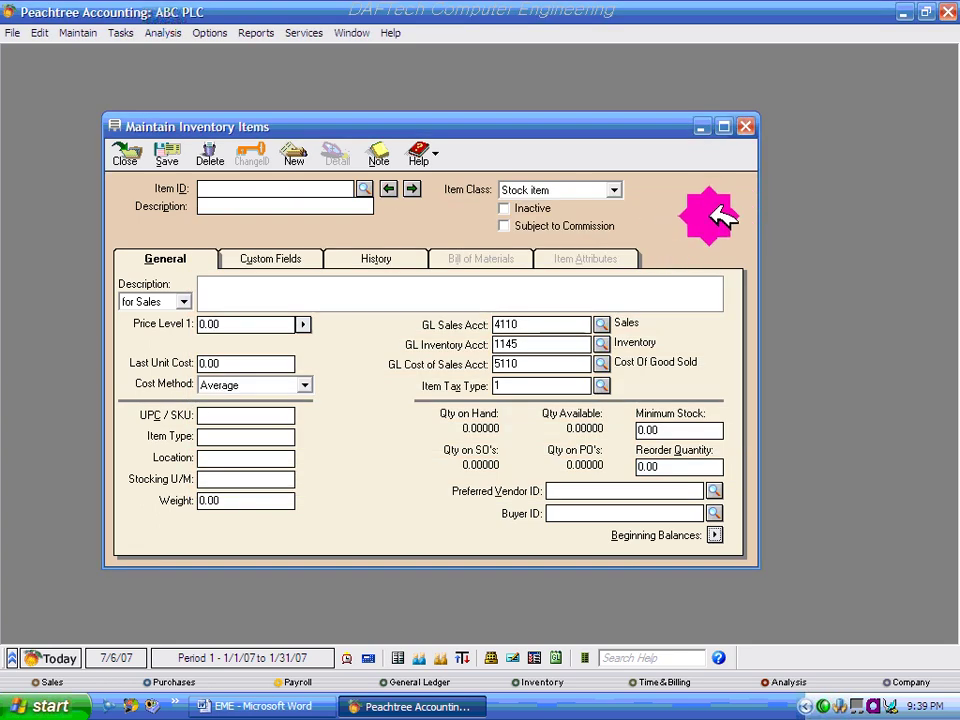